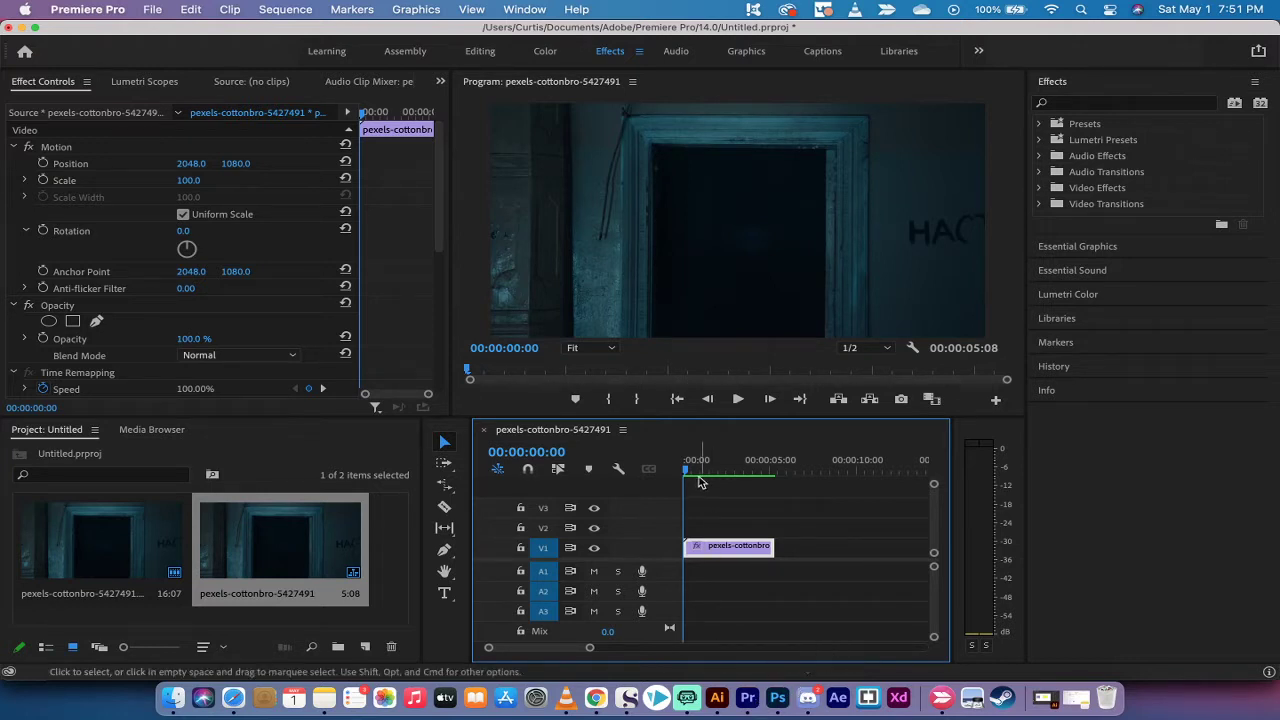
# Preview the footage, then trim the V1 clip's end so it lasts 2:19
pyautogui.moveTo(697, 473); pyautogui.dragTo(651, 472)
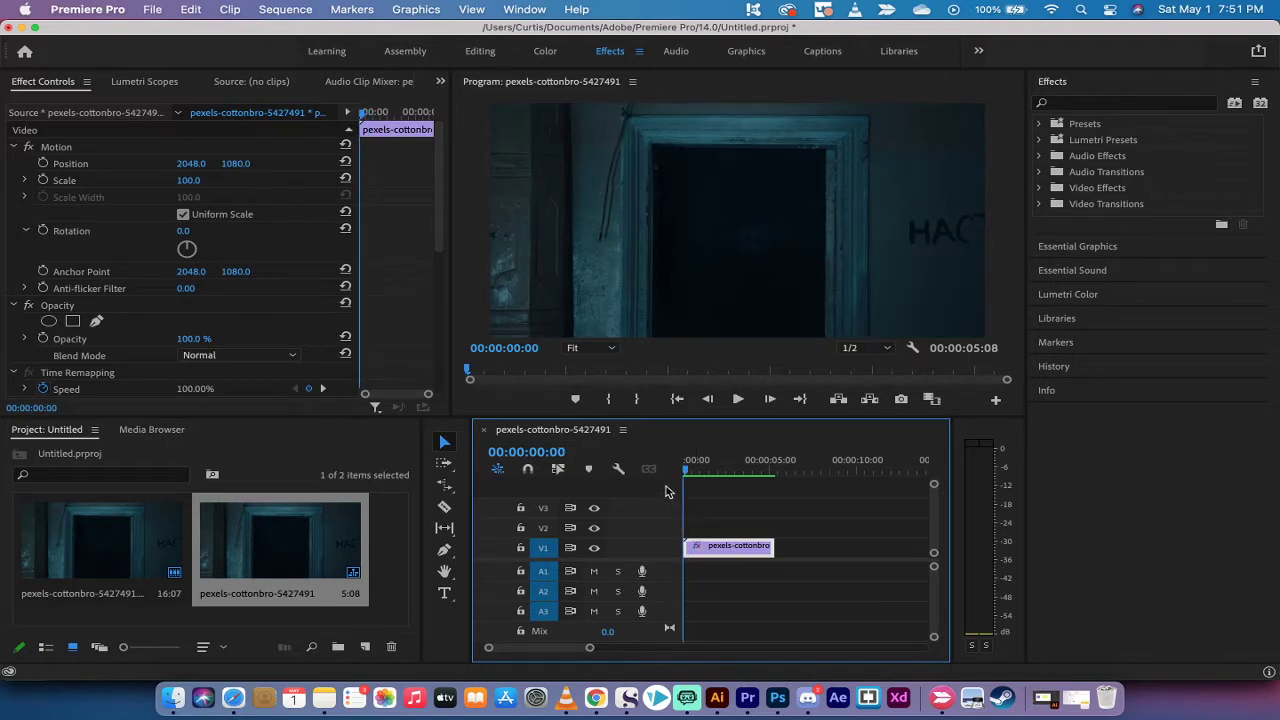
pyautogui.press('space')
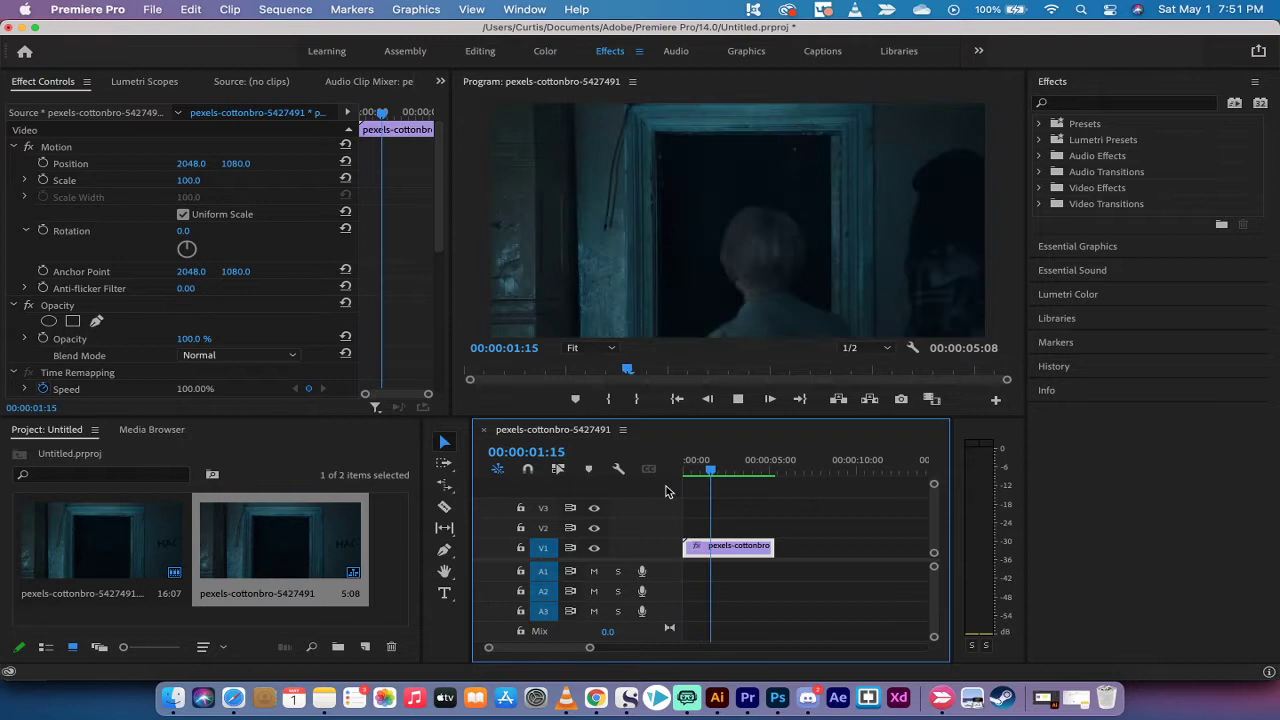
pyautogui.press('space')
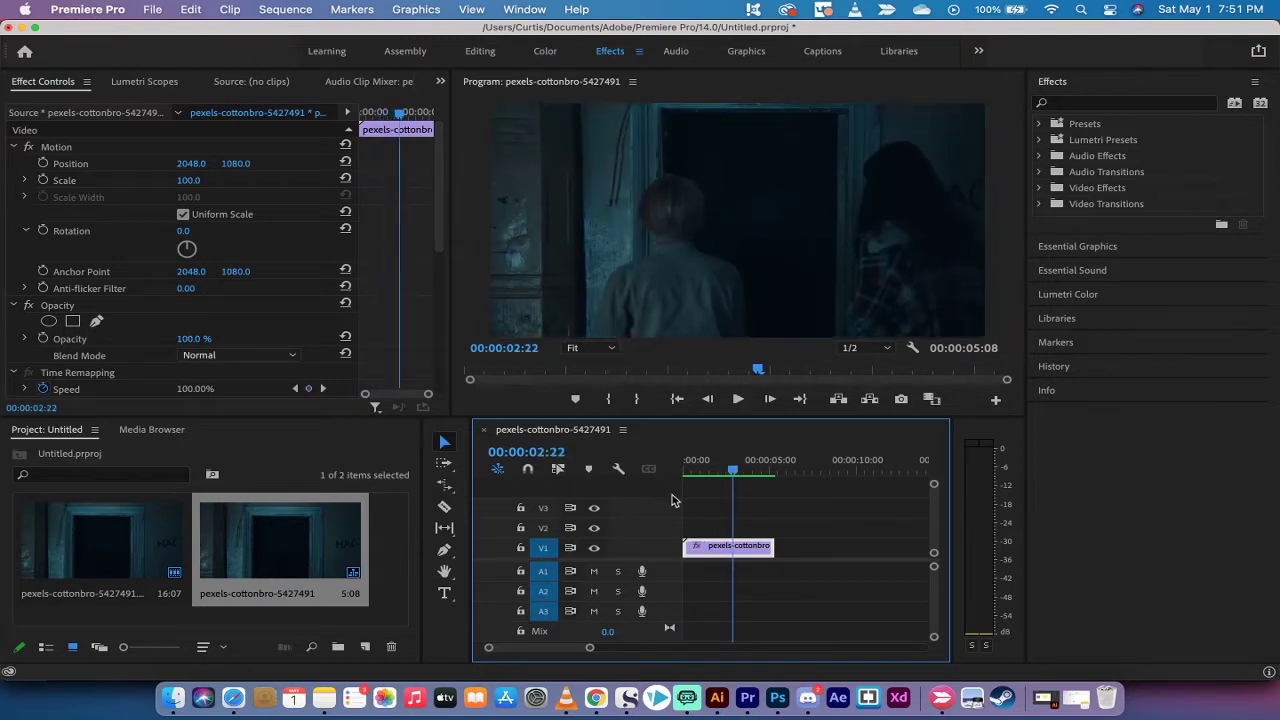
pyautogui.moveTo(775, 546); pyautogui.dragTo(740, 546)
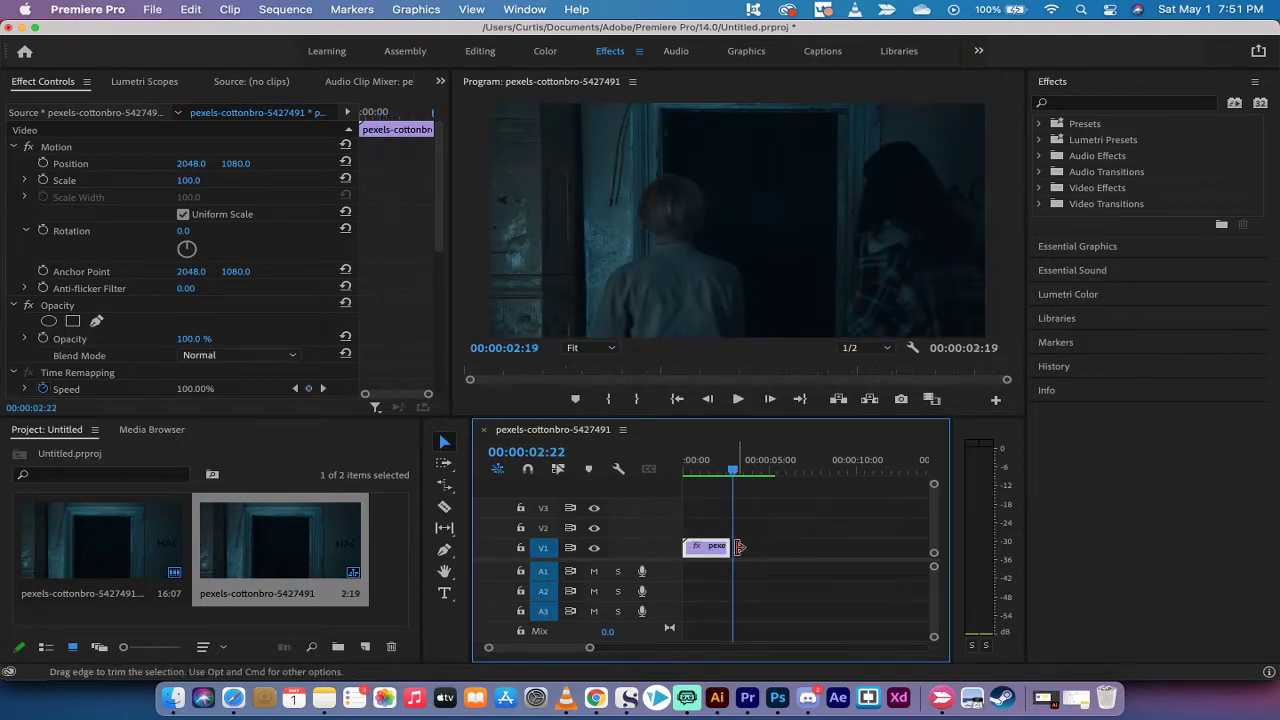
pyautogui.press('Left')
pyautogui.press('Left')
pyautogui.press('Left')
pyautogui.press('Left')
pyautogui.press('Left')
pyautogui.press('Left')
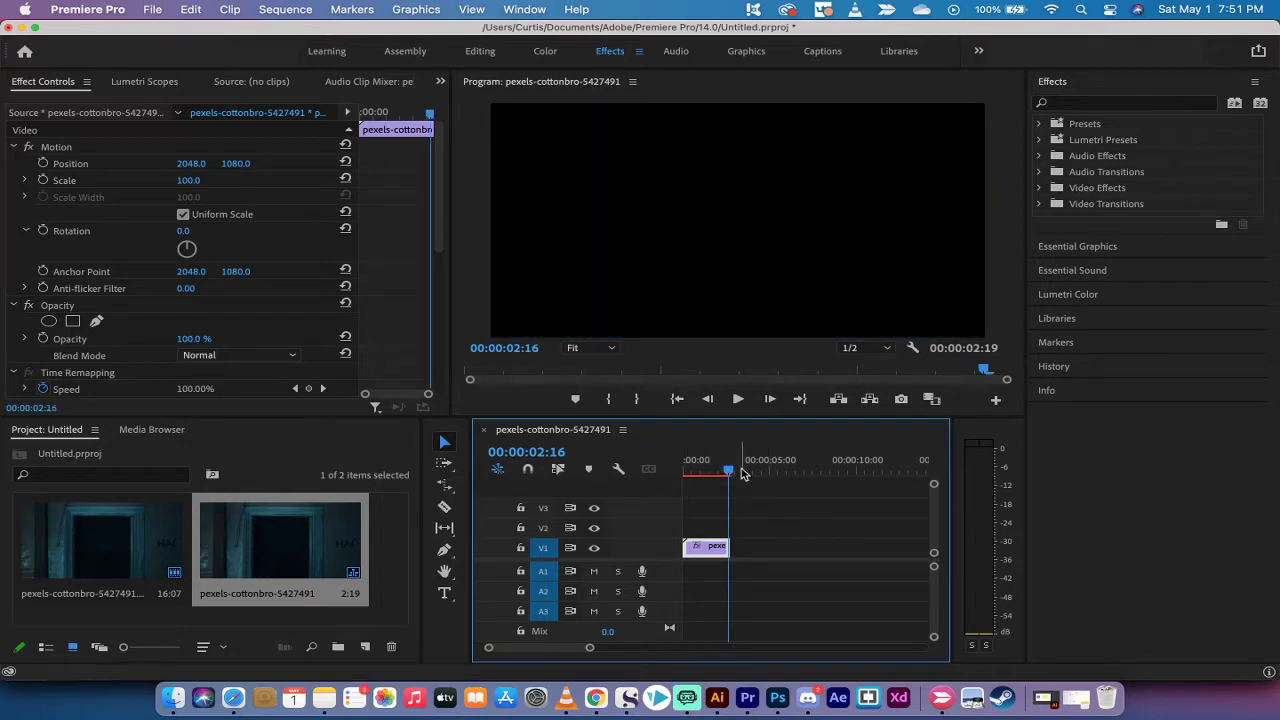
# Remove the clip from the timeline and delete the old sequence from the project bin
pyautogui.moveTo(745, 470); pyautogui.dragTo(731, 470)
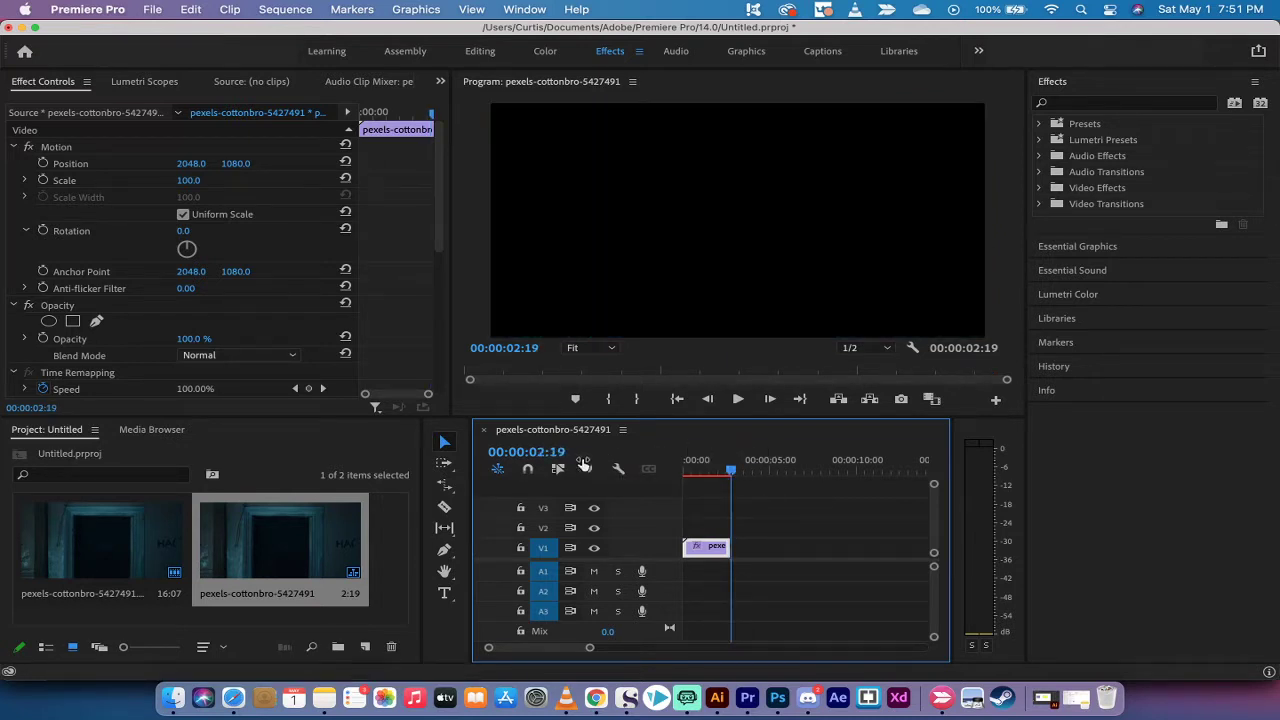
pyautogui.click(689, 471)
pyautogui.moveTo(689, 473); pyautogui.dragTo(693, 470)
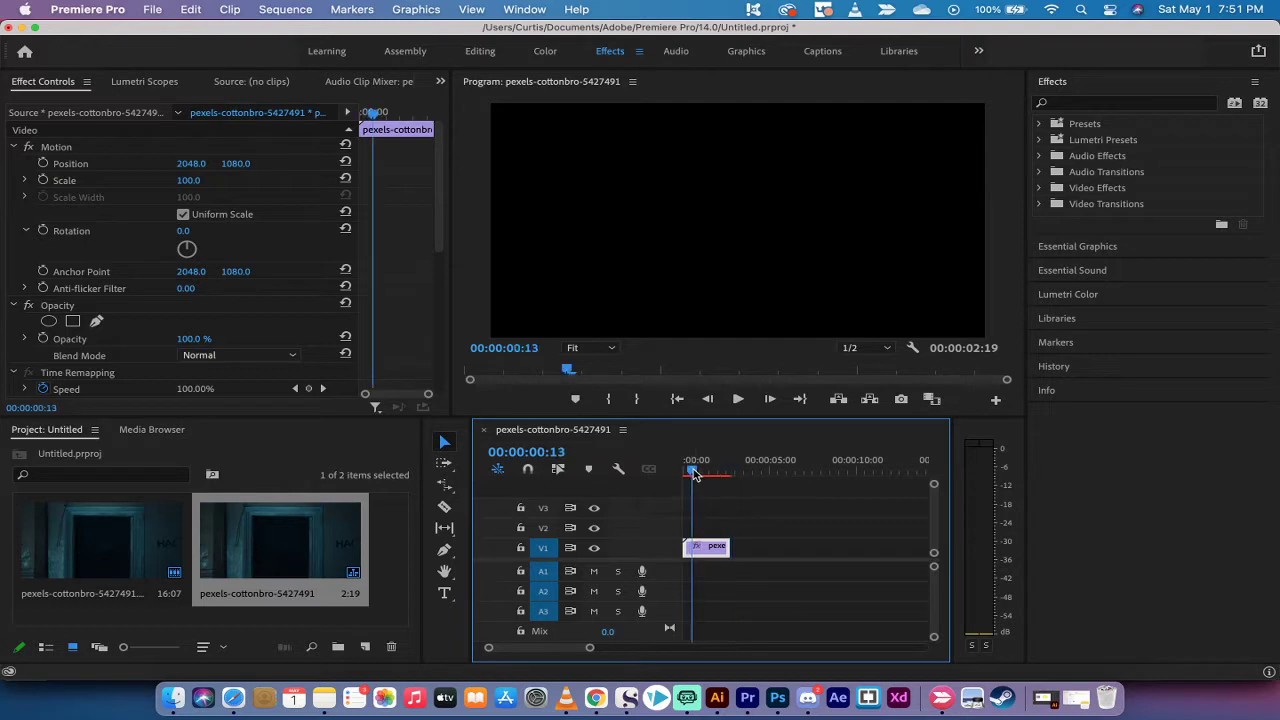
pyautogui.press('Delete')
pyautogui.click(306, 542)
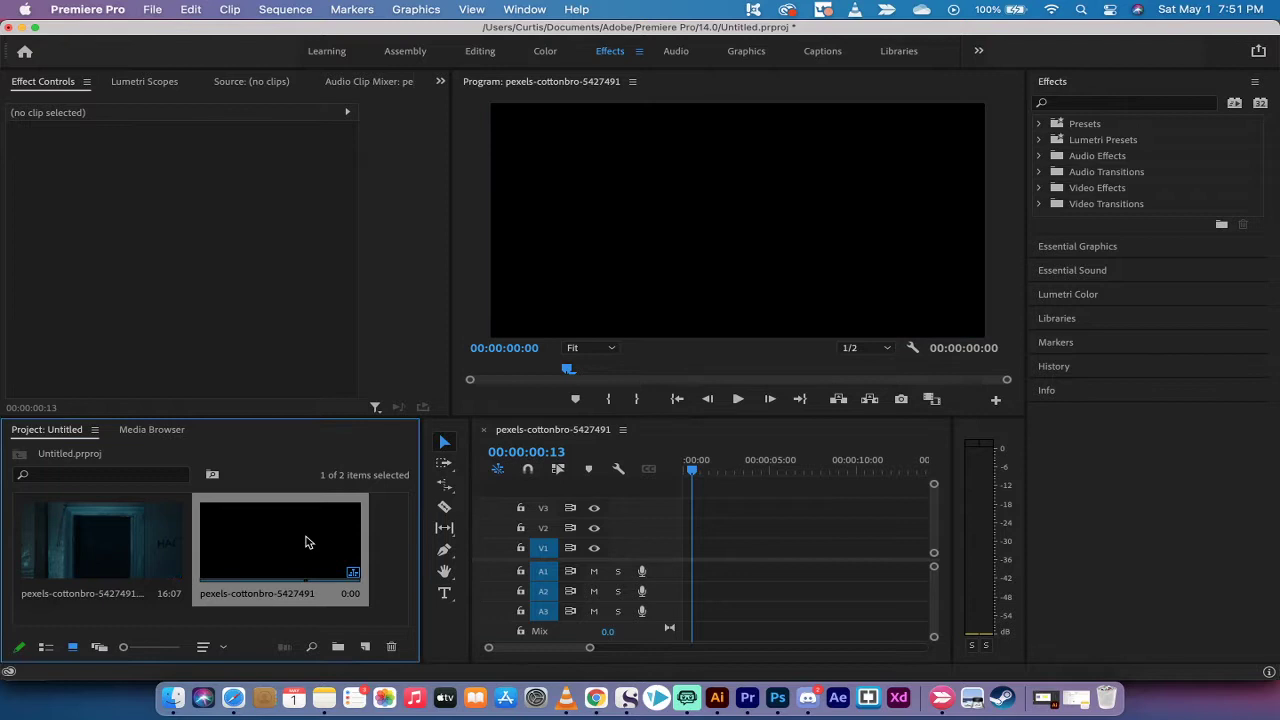
pyautogui.press('Delete')
# Build a new sequence from the footage clip and trim its end to 4:07
pyautogui.click(142, 511)
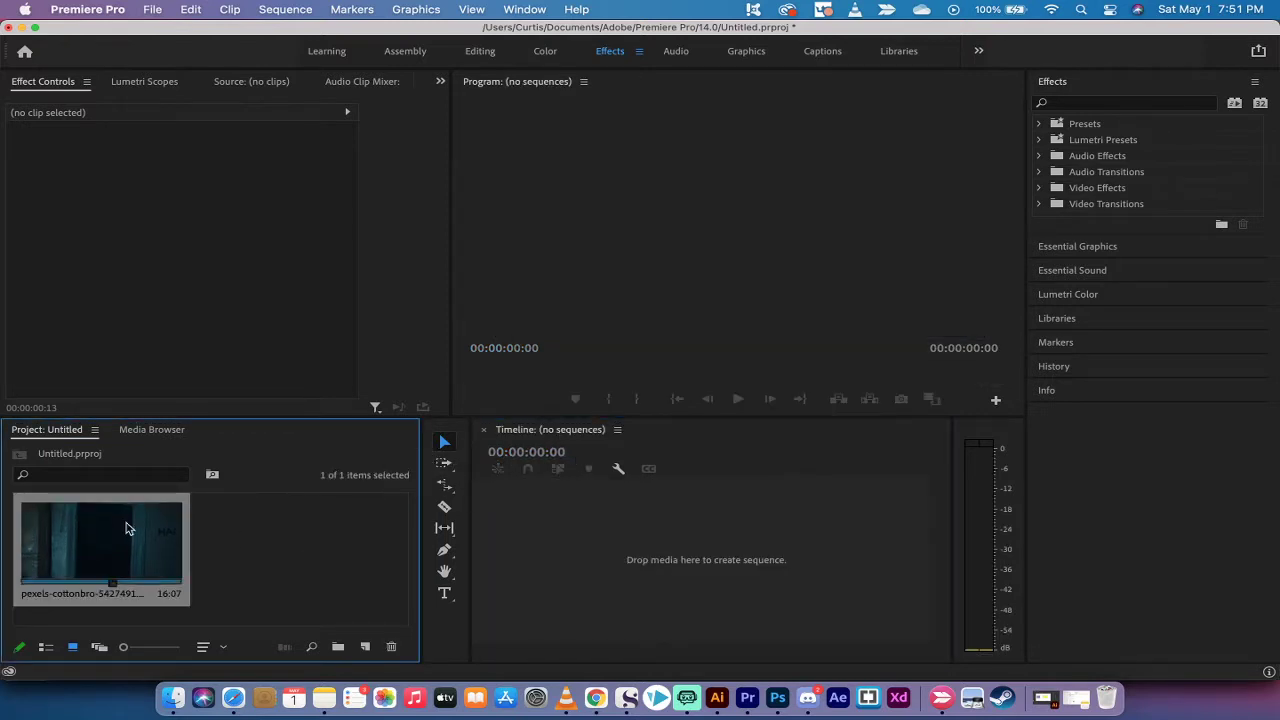
pyautogui.moveTo(66, 534); pyautogui.dragTo(544, 553)
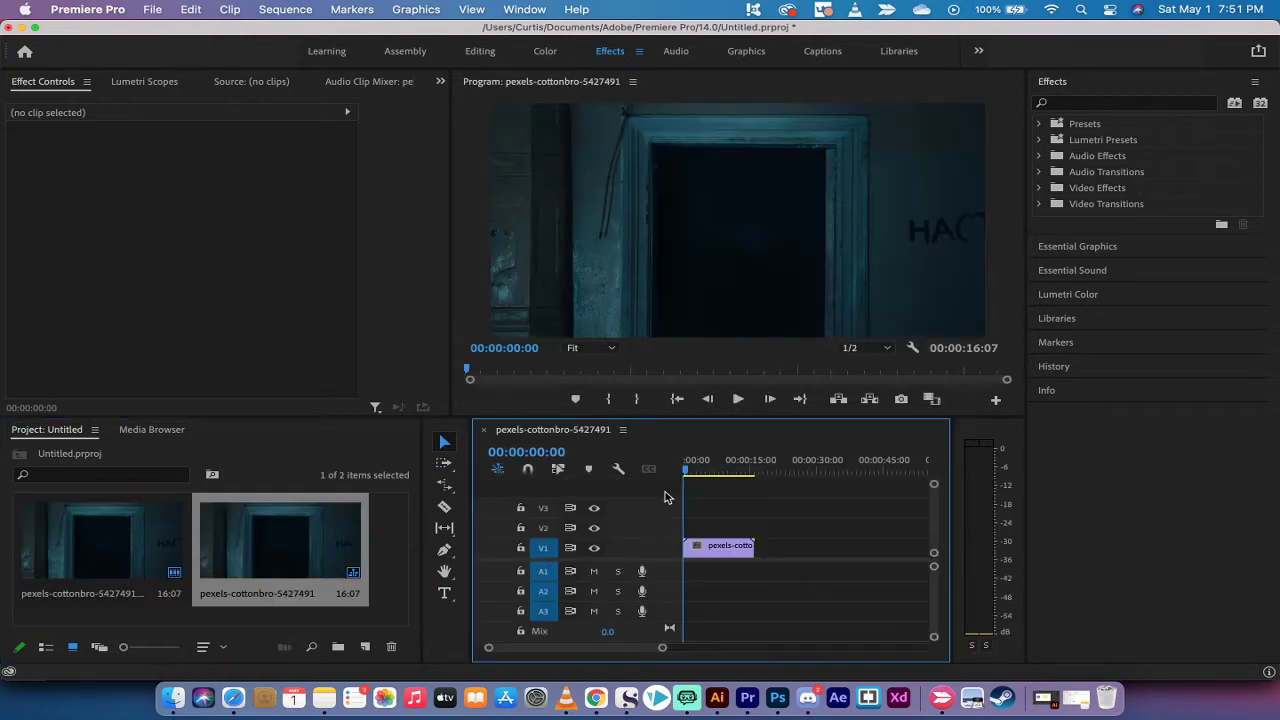
pyautogui.moveTo(683, 462); pyautogui.dragTo(698, 467)
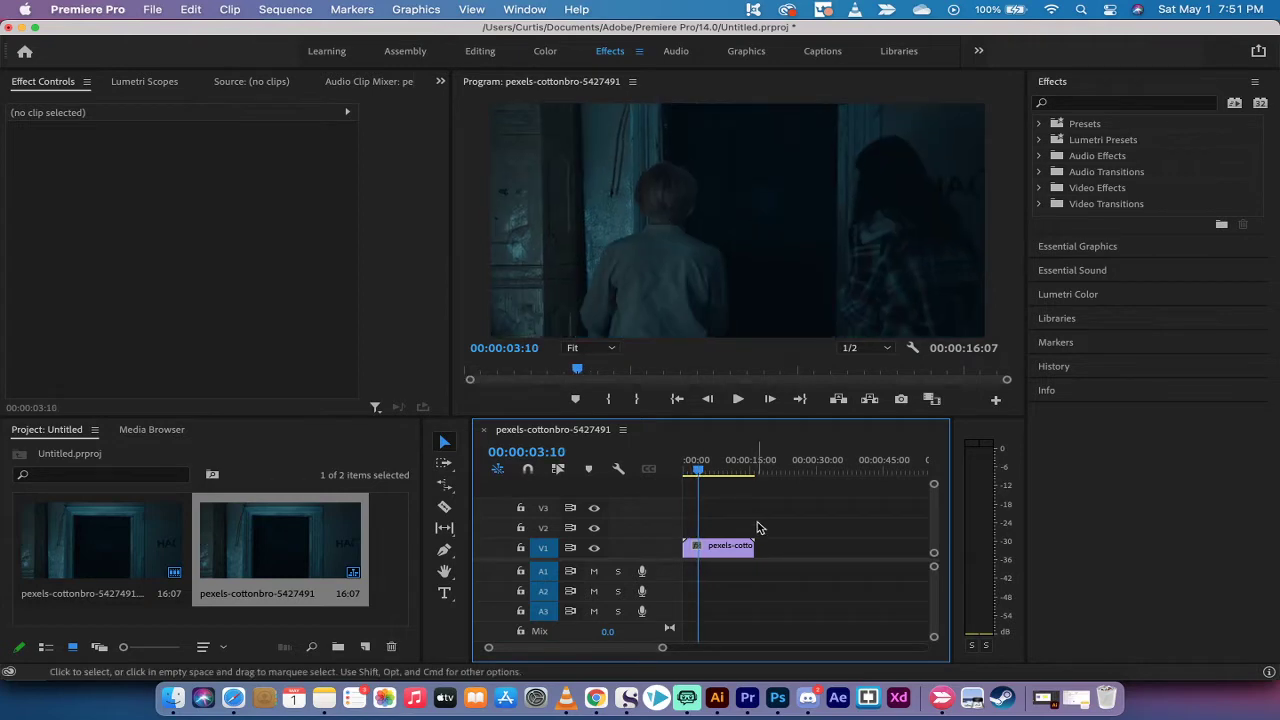
pyautogui.moveTo(760, 543); pyautogui.dragTo(704, 545)
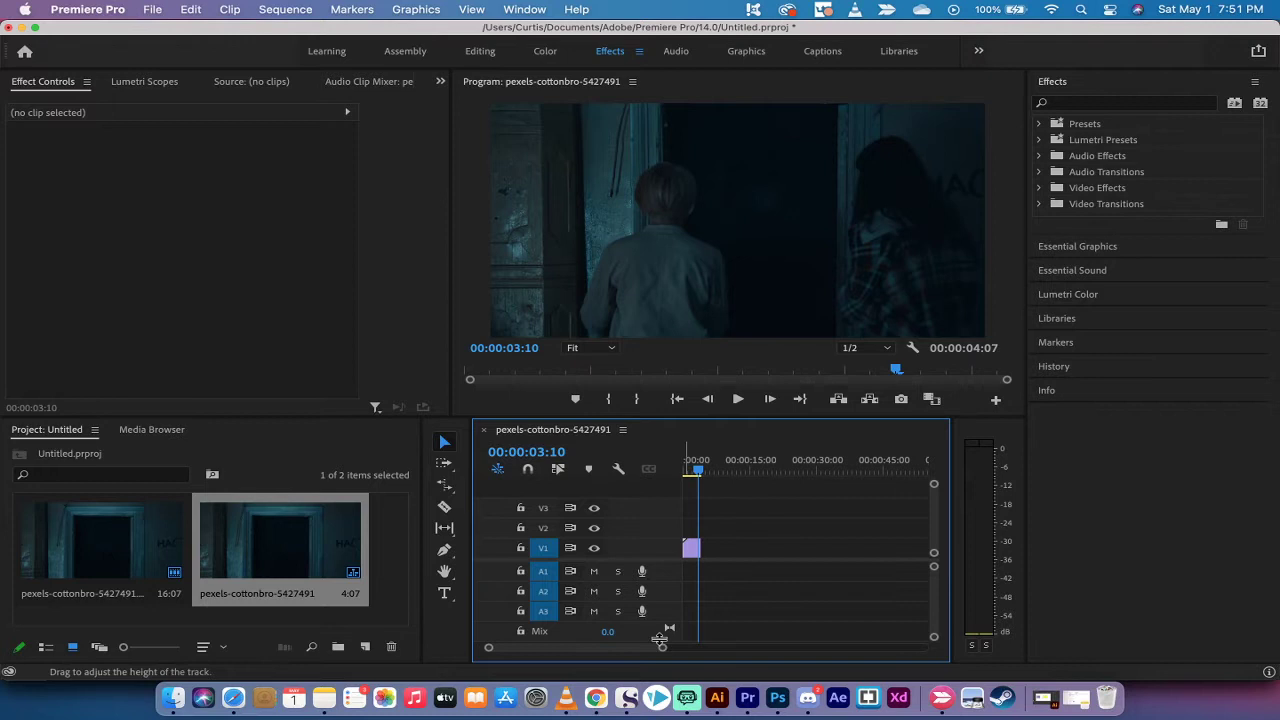
# Zoom into the timeline and turn on Snap in Timeline
pyautogui.moveTo(661, 650); pyautogui.dragTo(598, 648)
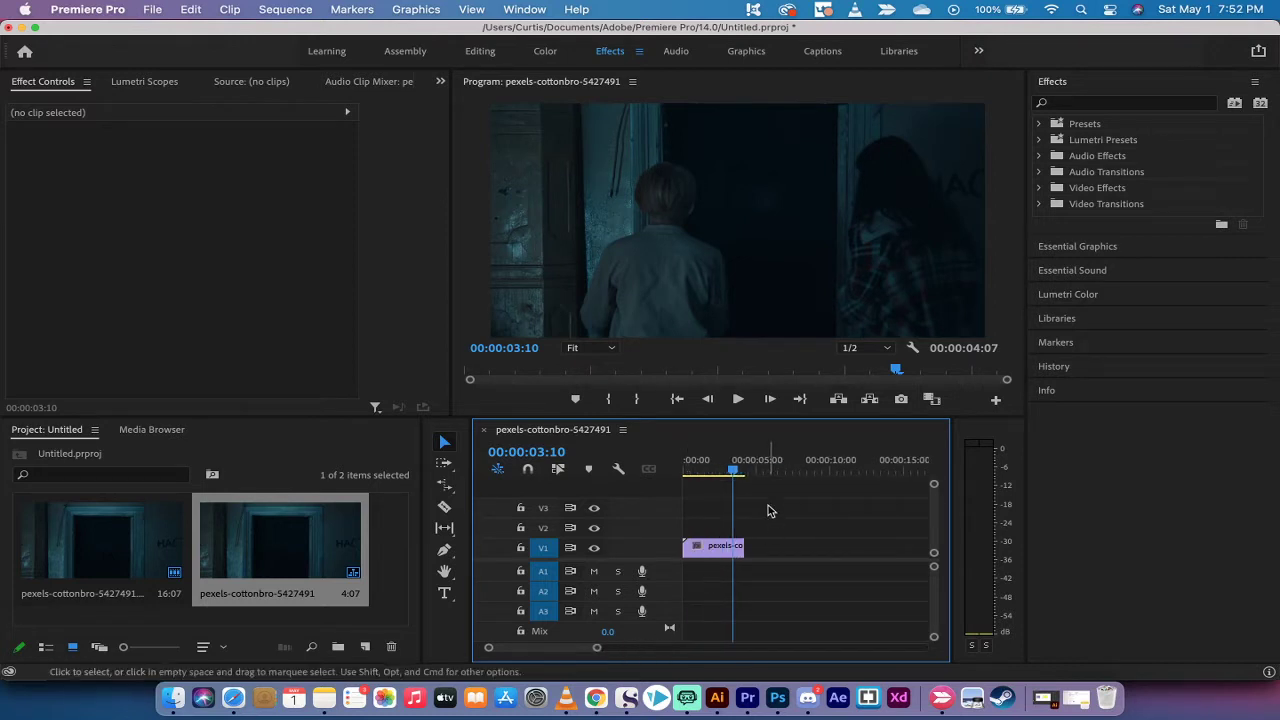
pyautogui.moveTo(737, 474); pyautogui.dragTo(745, 474)
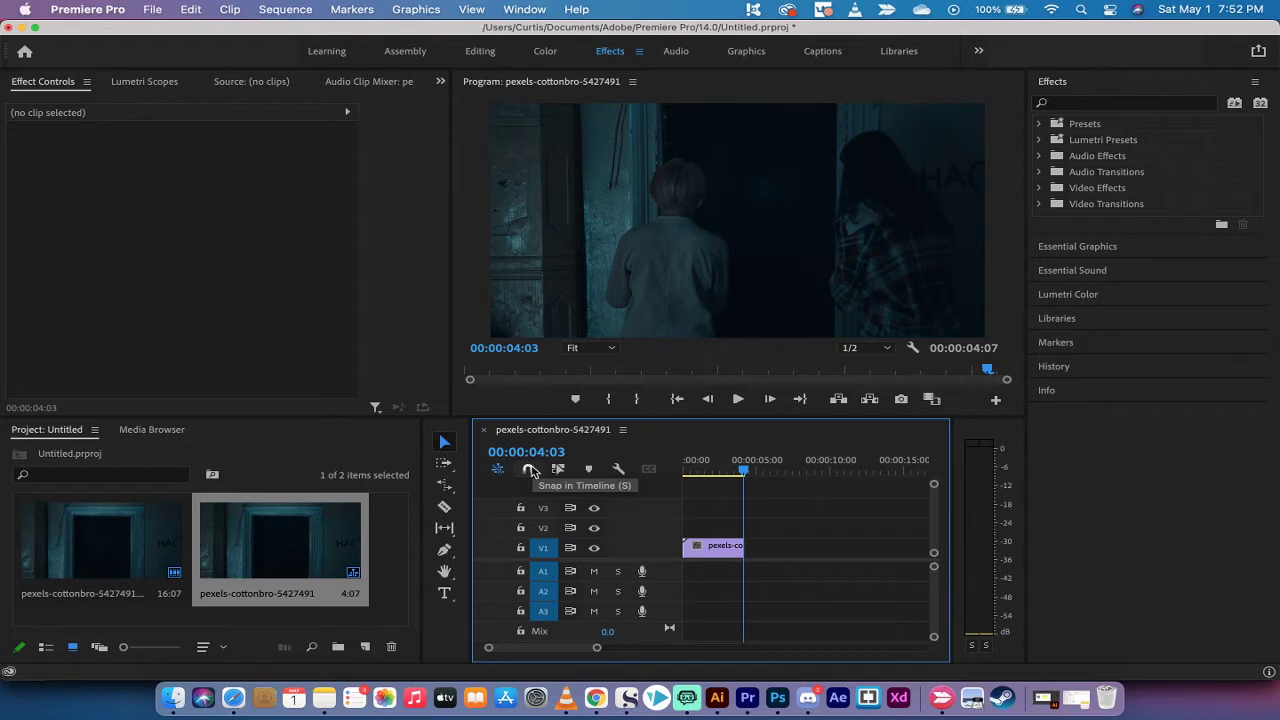
pyautogui.click(529, 469)
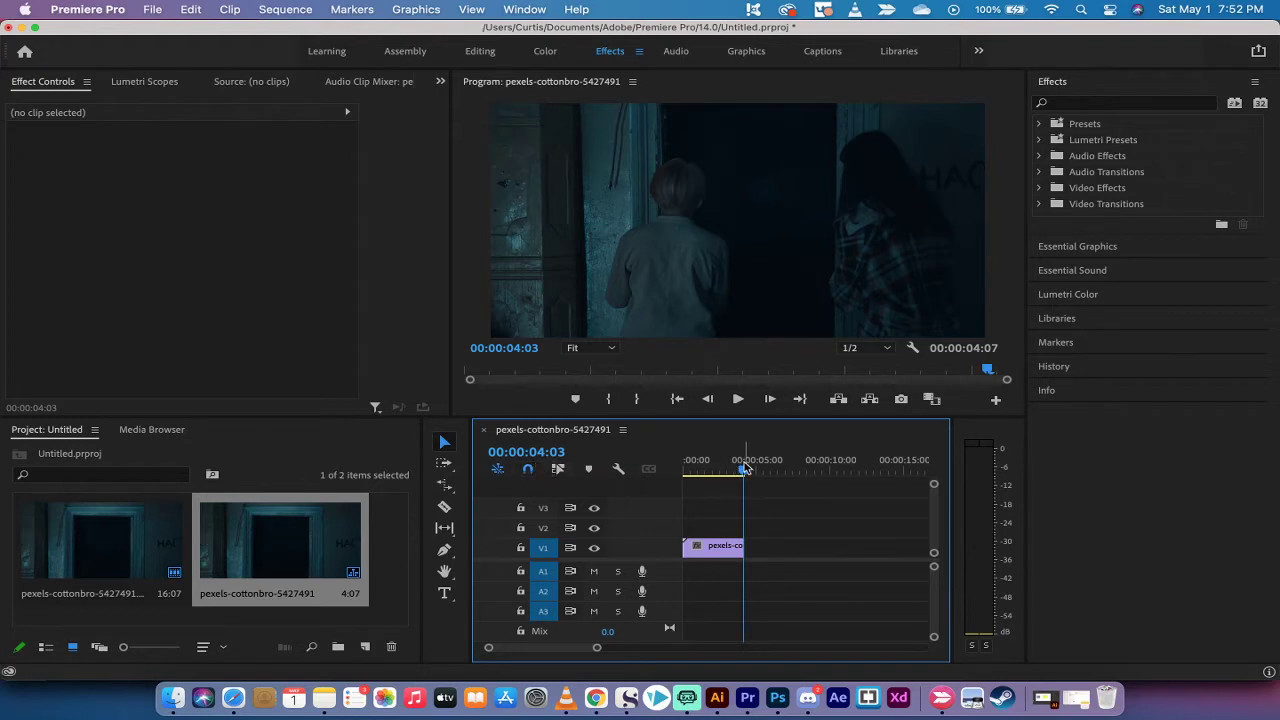
pyautogui.moveTo(745, 469); pyautogui.dragTo(712, 469)
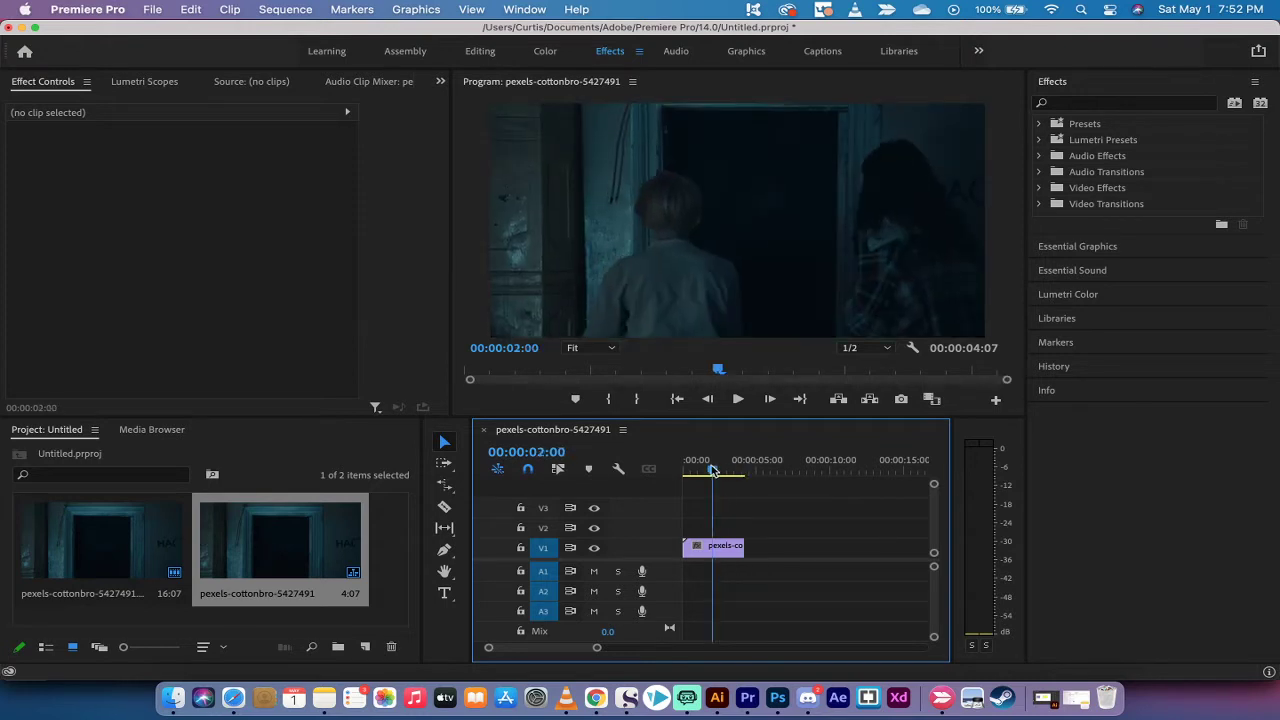
# Search the Effects panel for 'strob' and apply Strobe Light to the V1 clip
pyautogui.click(712, 545)
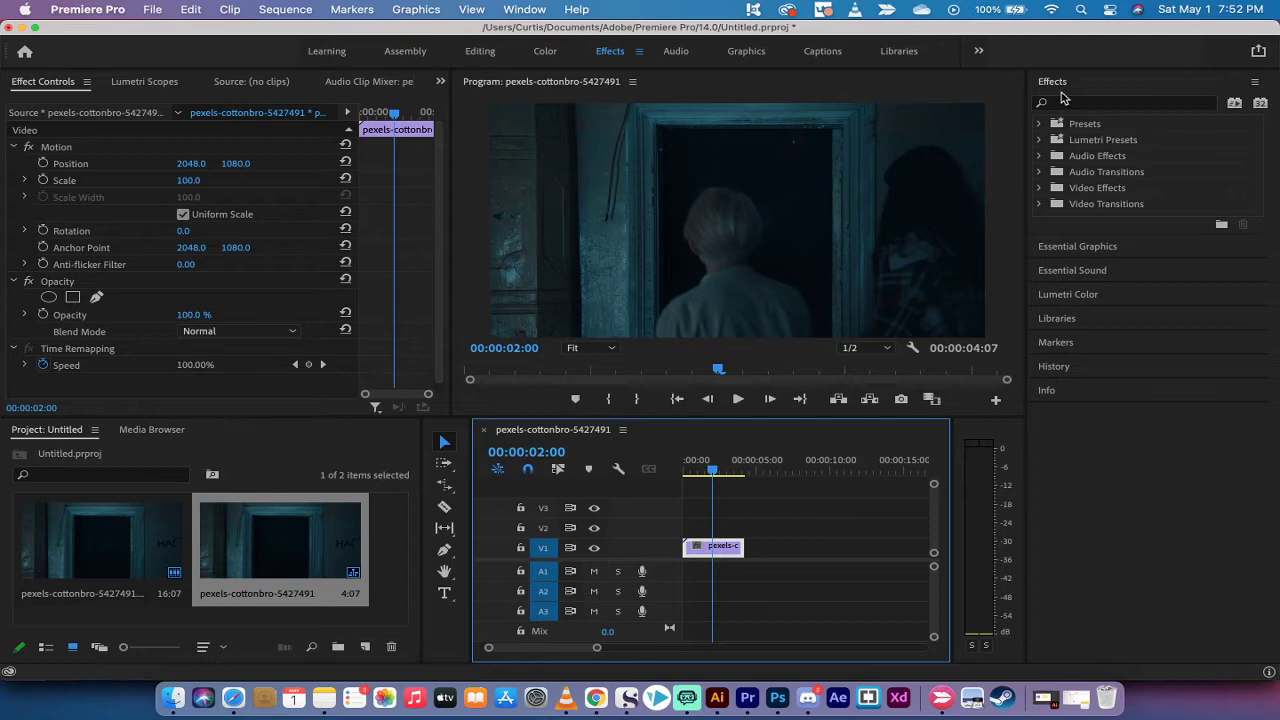
pyautogui.click(1072, 104)
pyautogui.click(521, 9)
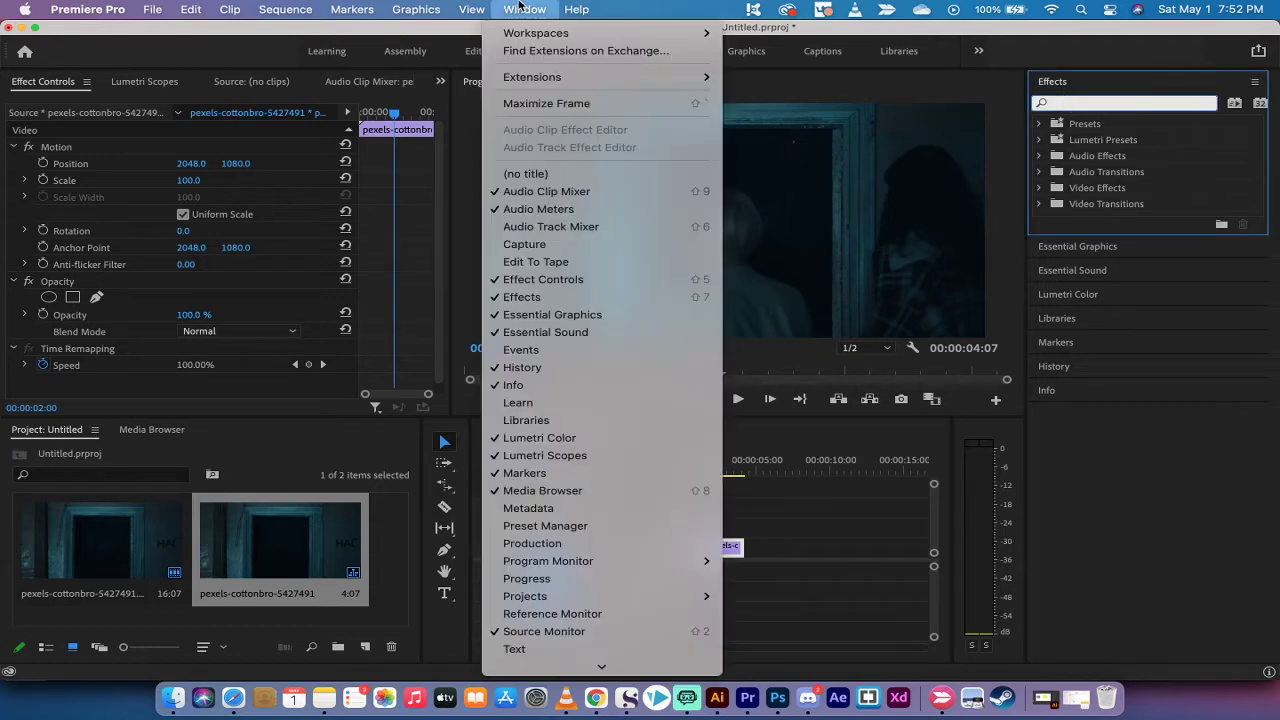
pyautogui.click(546, 297)
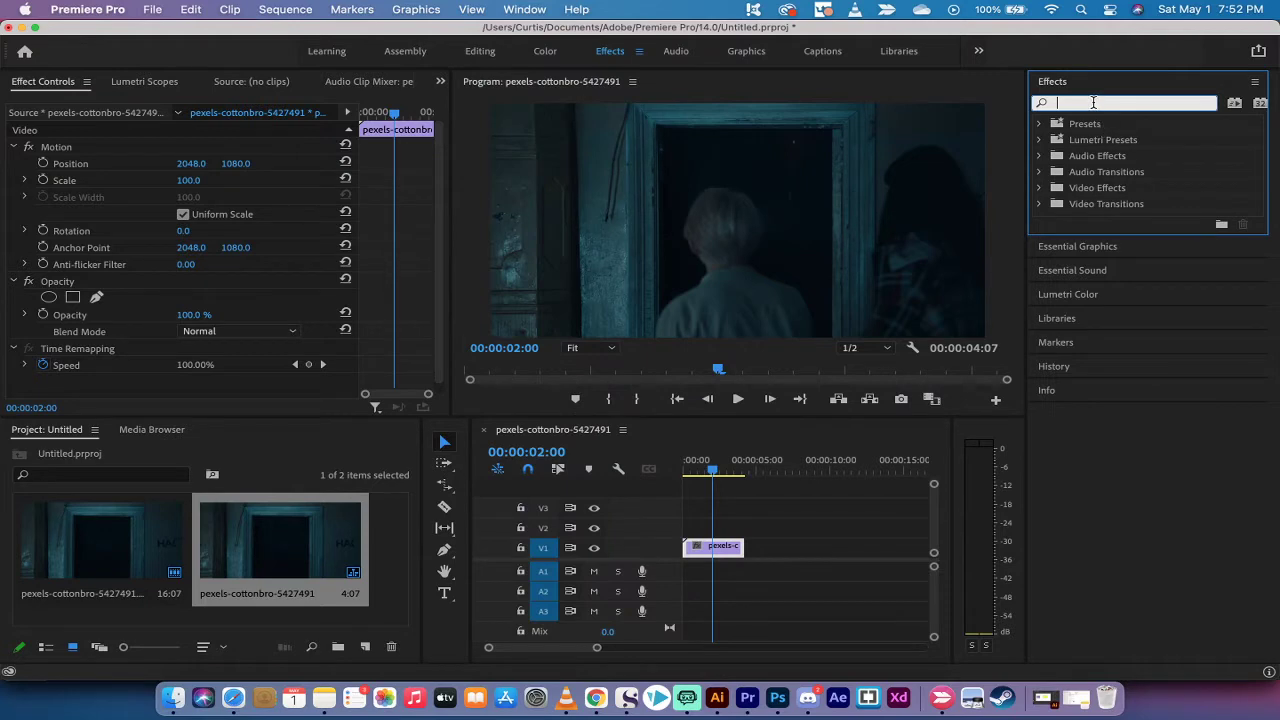
pyautogui.write('strobe')
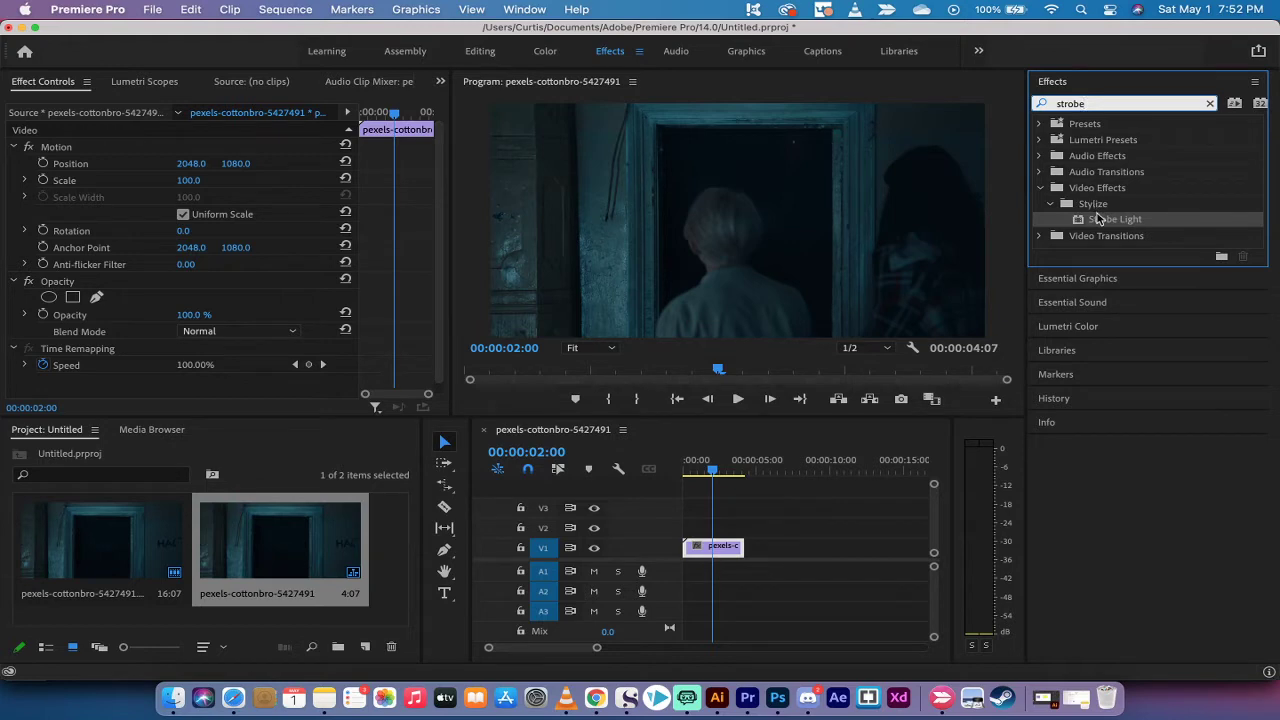
pyautogui.moveTo(1103, 222); pyautogui.dragTo(710, 545)
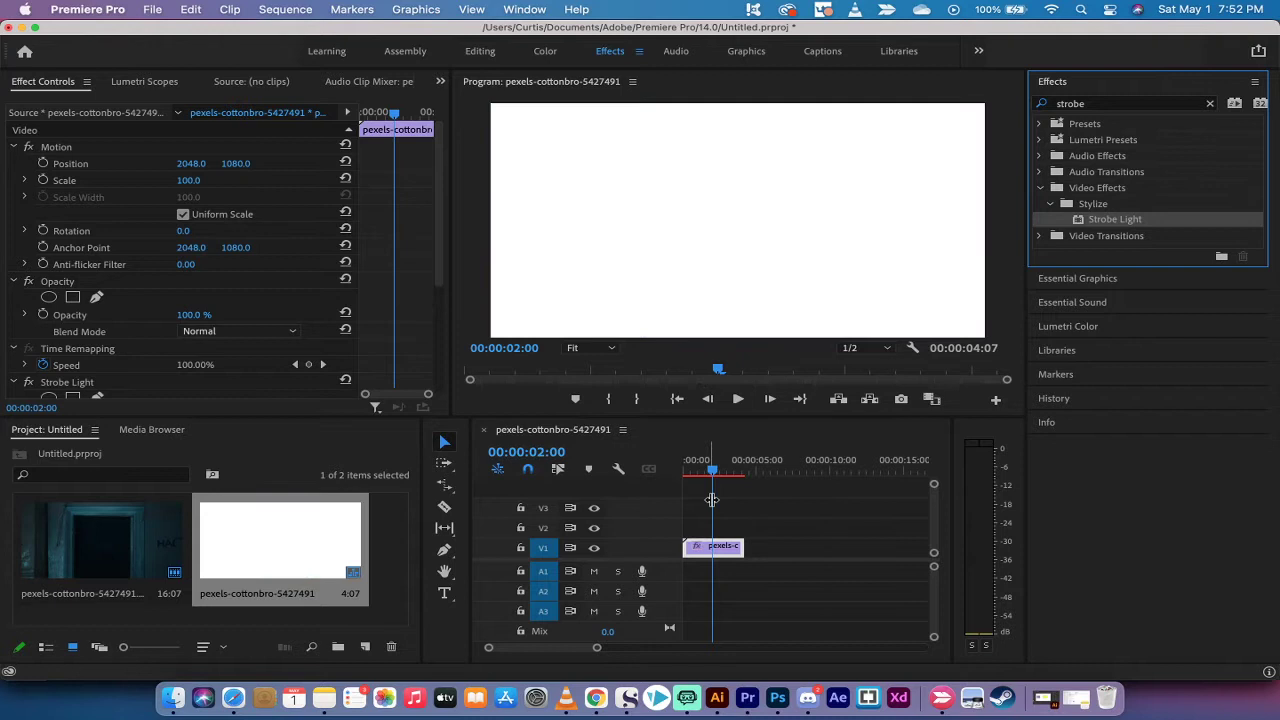
pyautogui.moveTo(715, 475); pyautogui.dragTo(682, 477)
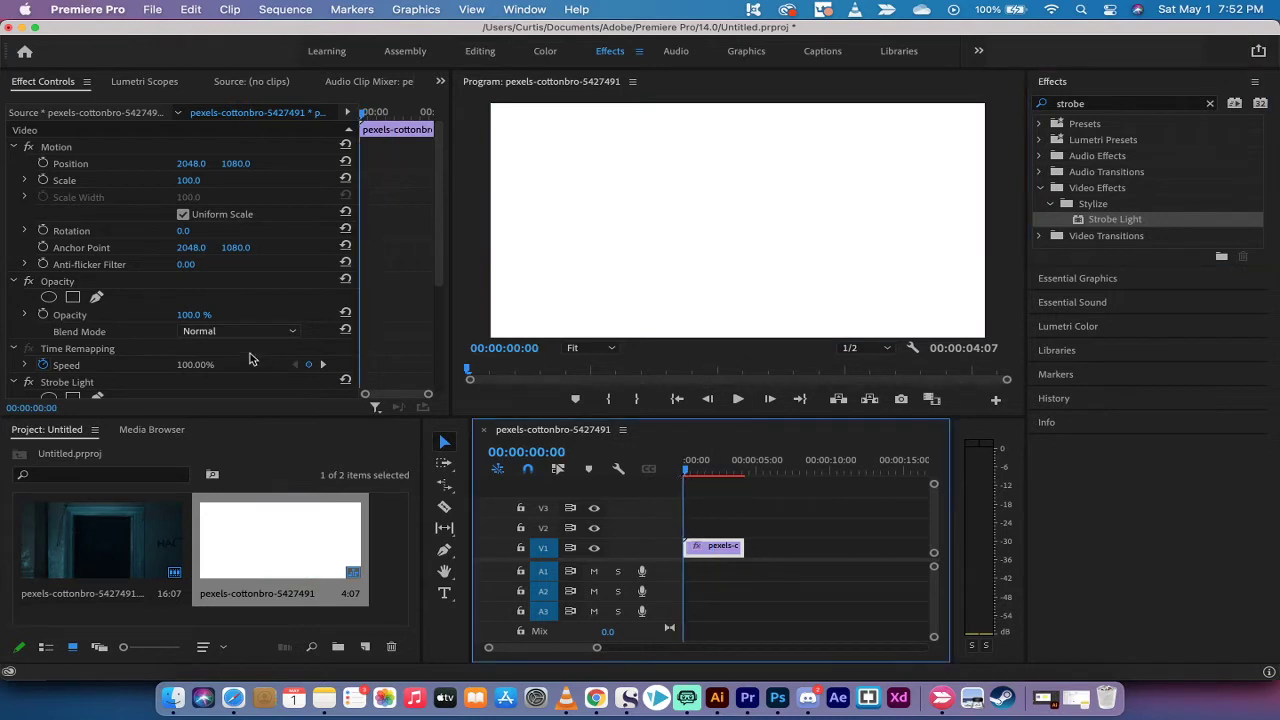
pyautogui.scroll(-5, 78, 300)
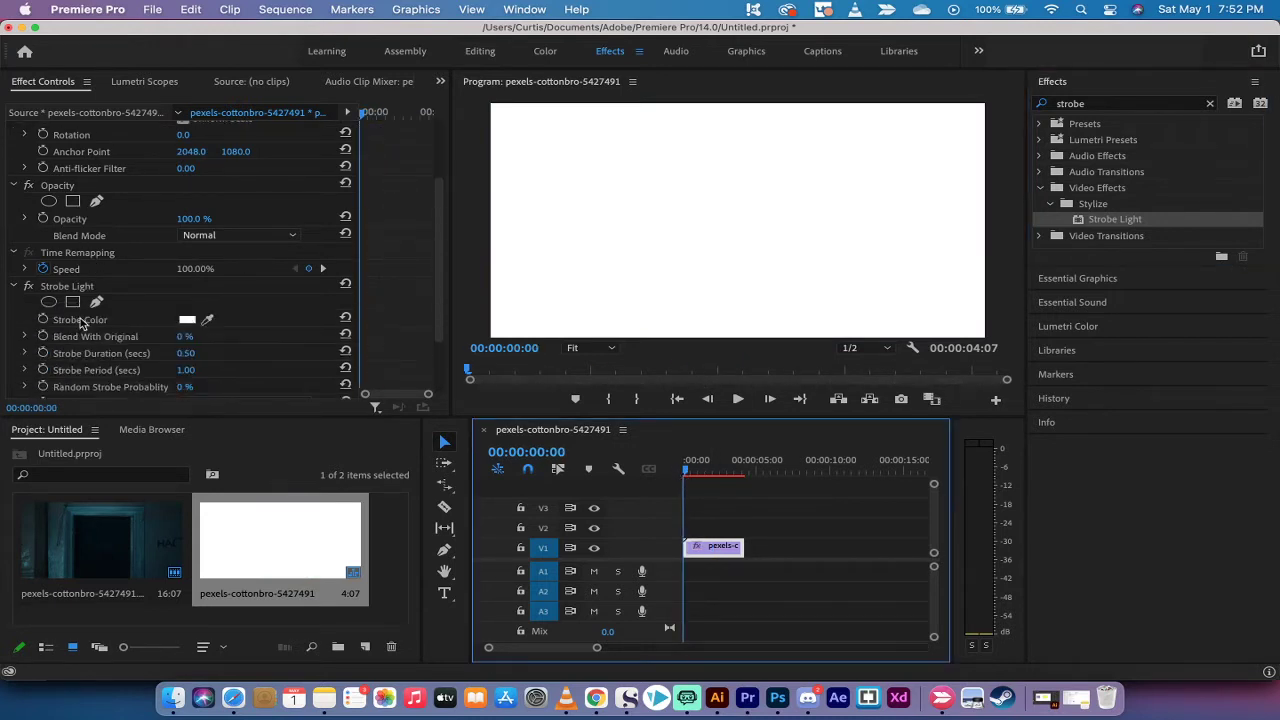
pyautogui.click(78, 287)
pyautogui.scroll(-3, 78, 288)
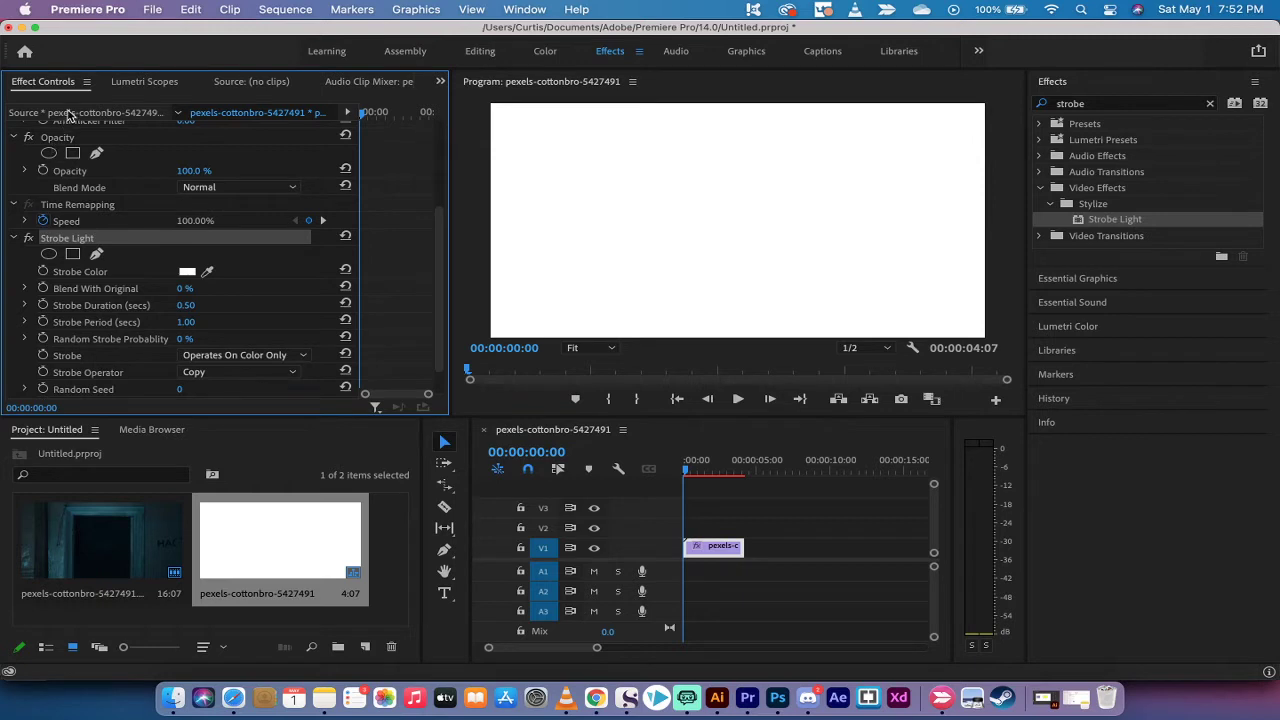
pyautogui.press('space')
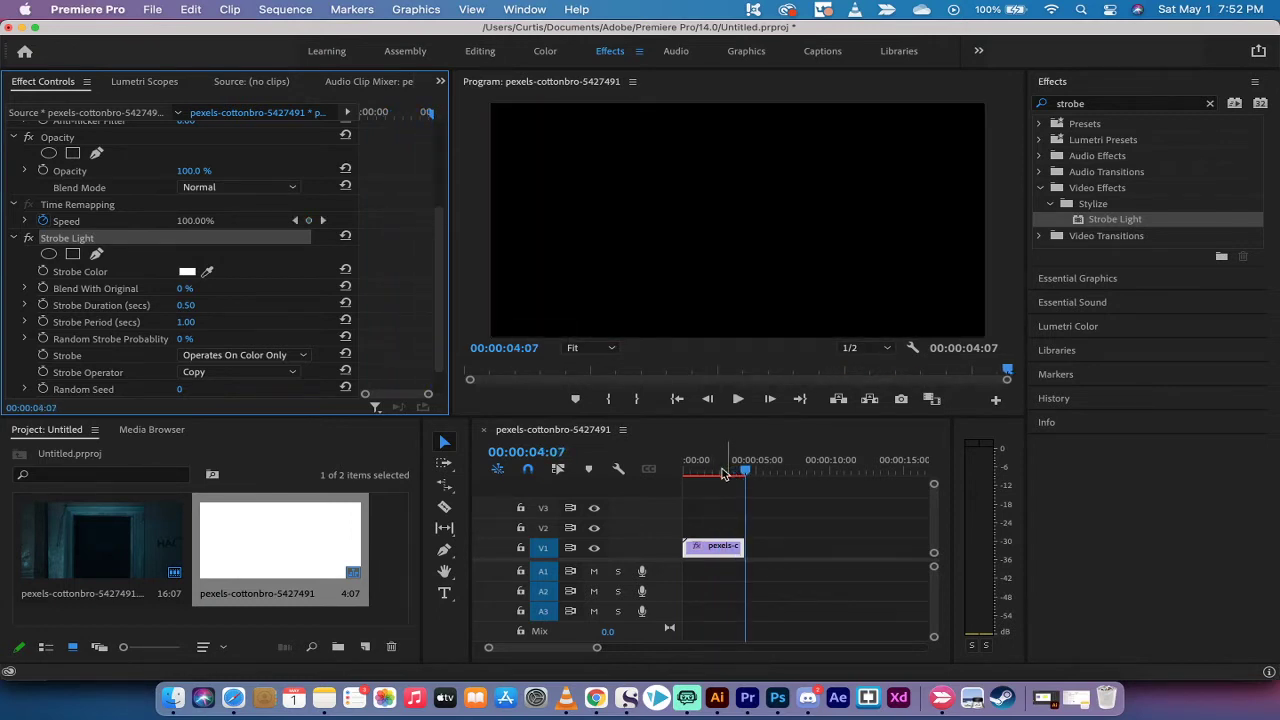
pyautogui.press('space')
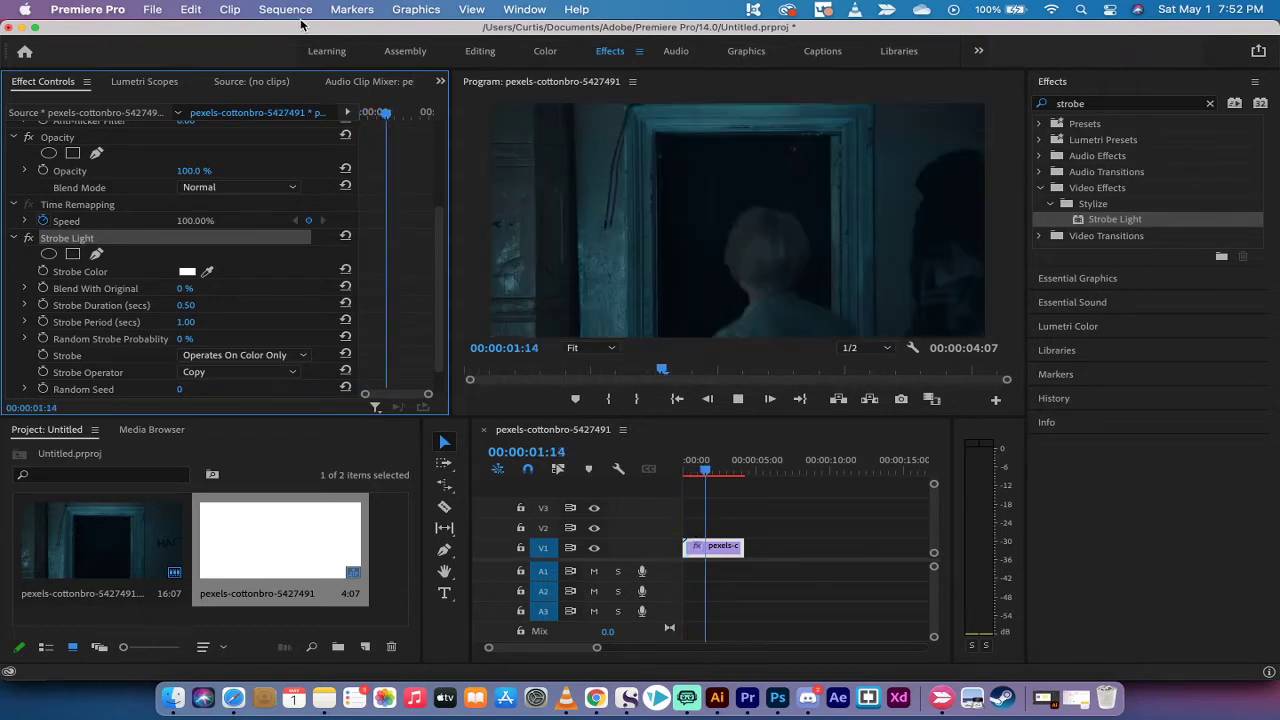
pyautogui.press('space')
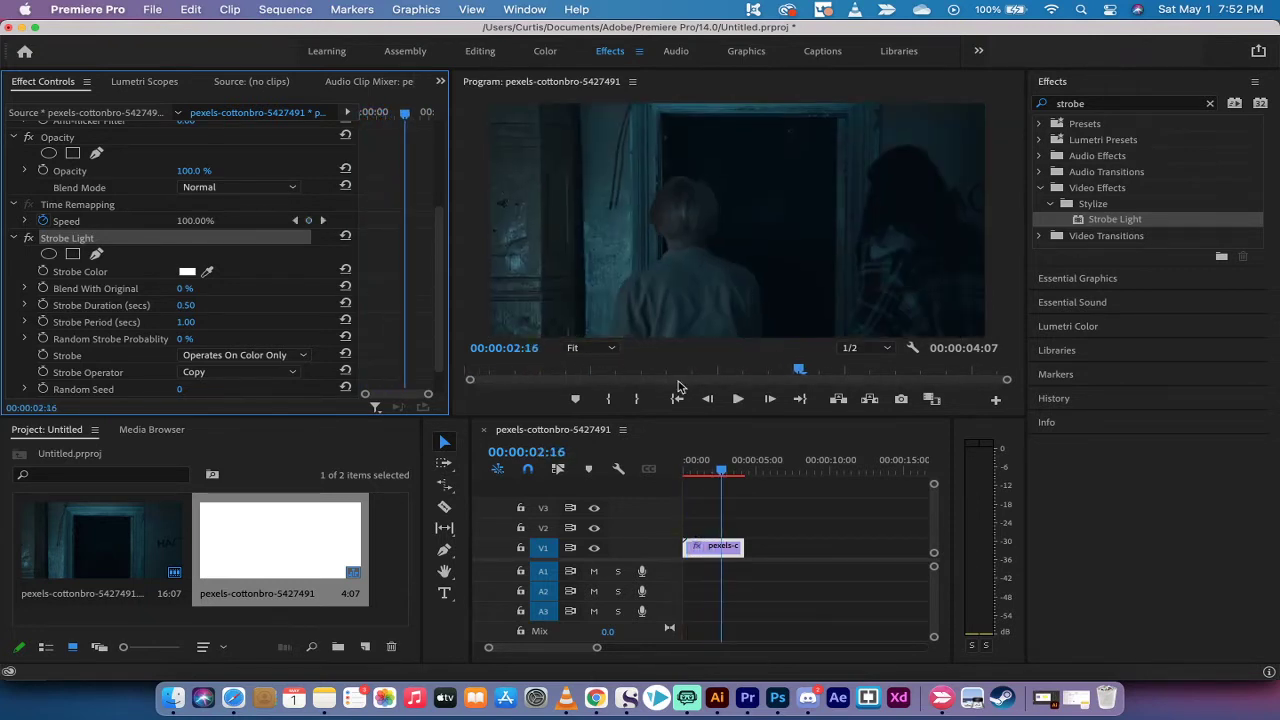
pyautogui.moveTo(721, 462); pyautogui.dragTo(677, 463)
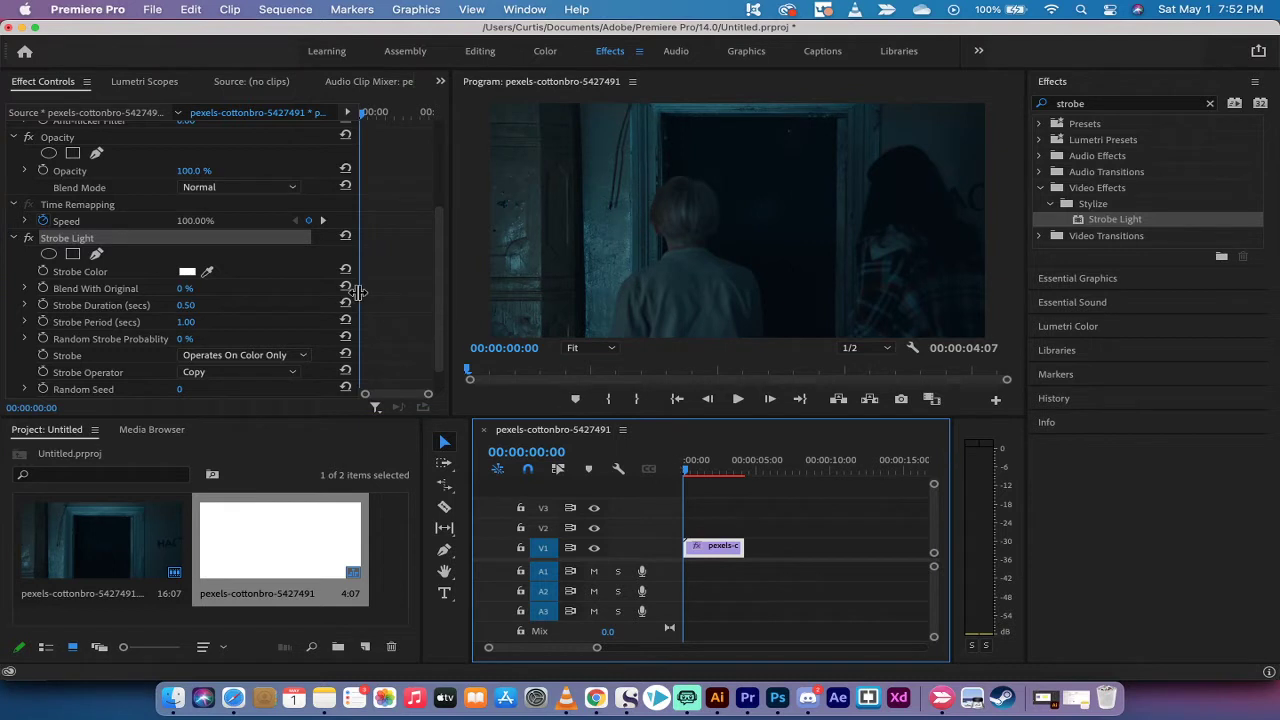
pyautogui.click(65, 241)
pyautogui.scroll(-2, 65, 240)
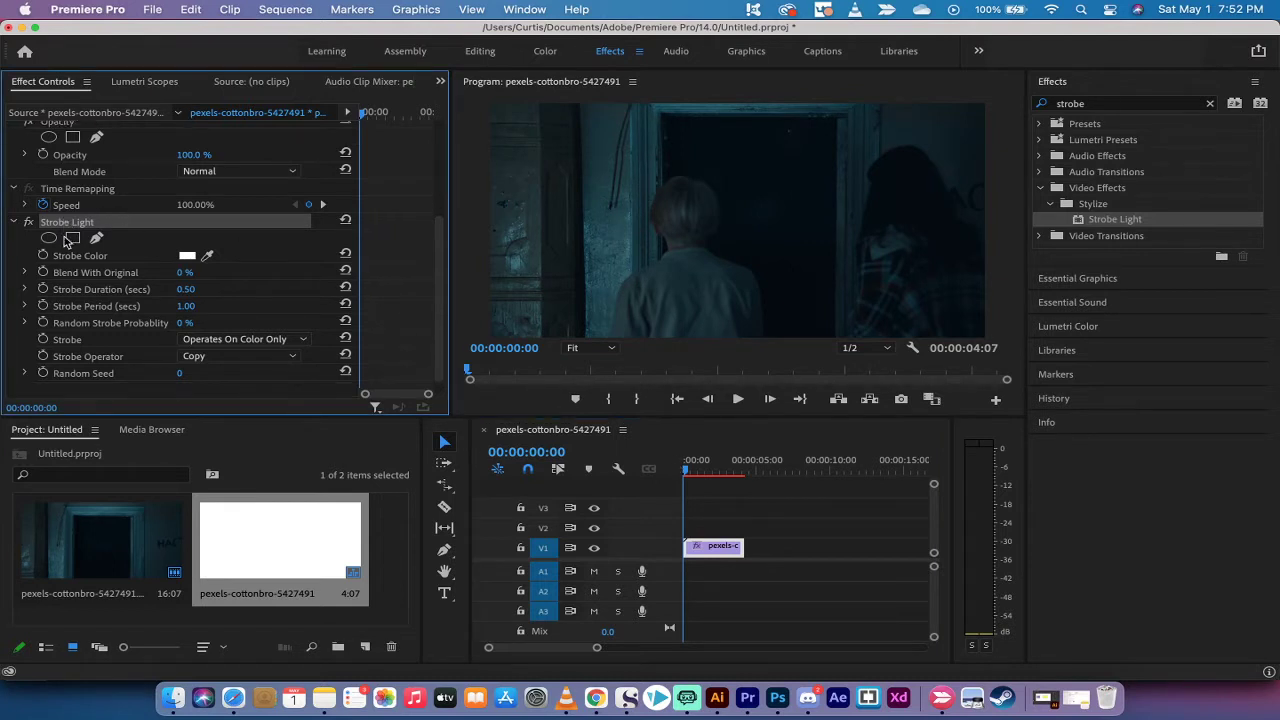
# Raise Strobe Light's Random Strobe Probability to 30%
pyautogui.click(78, 241)
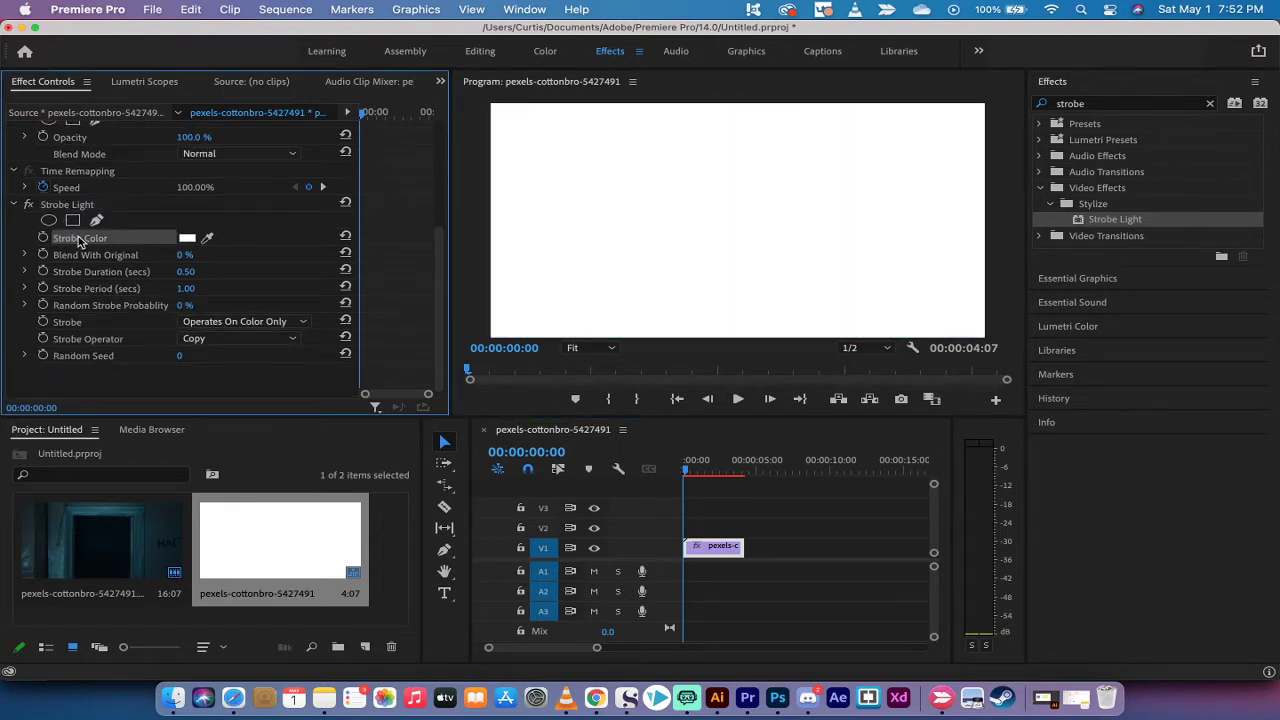
pyautogui.click(86, 257)
pyautogui.click(86, 274)
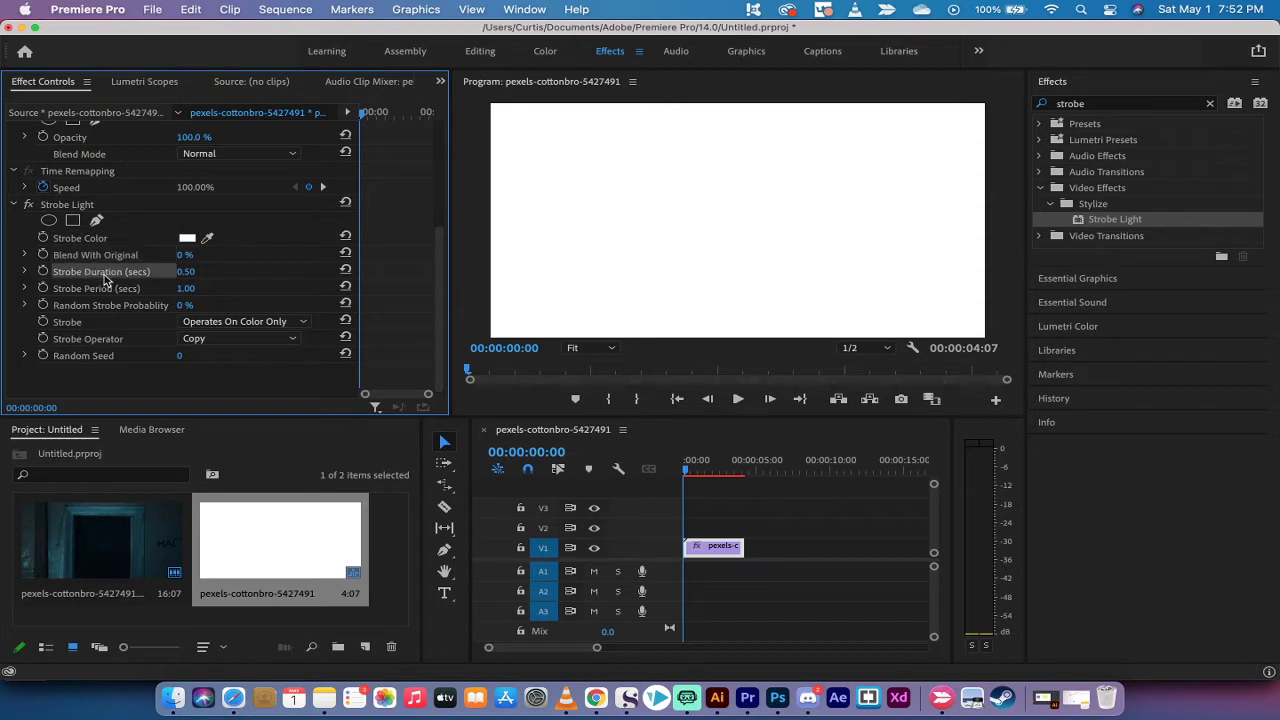
pyautogui.click(118, 305)
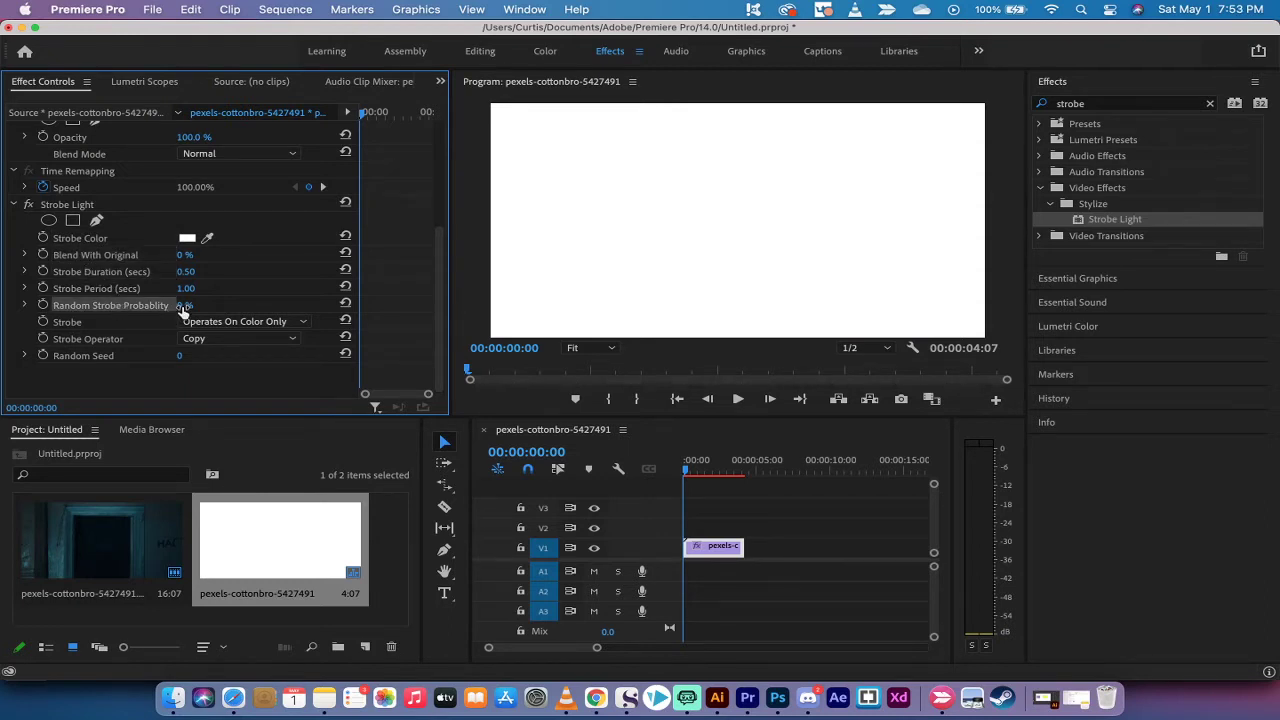
pyautogui.moveTo(185, 305); pyautogui.dragTo(206, 305)
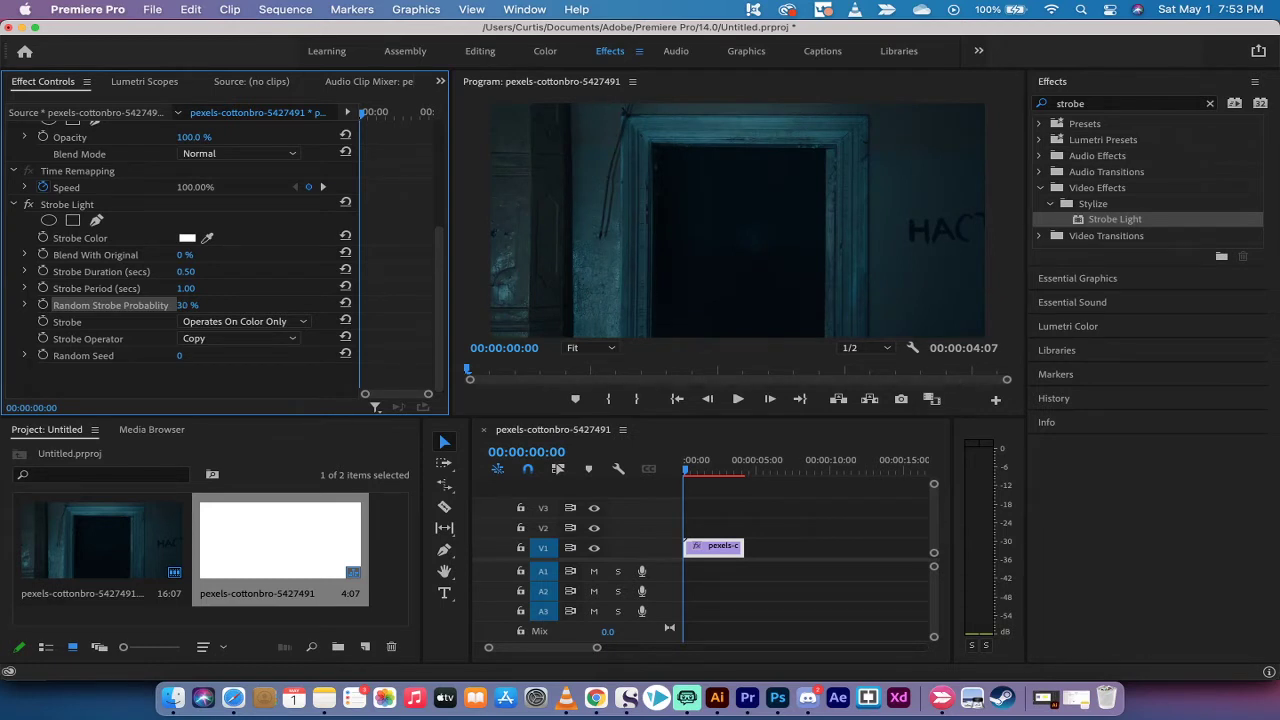
# Preview the irregular strobe flashes and return the playhead to the clip start
pyautogui.moveTo(694, 462); pyautogui.dragTo(660, 470)
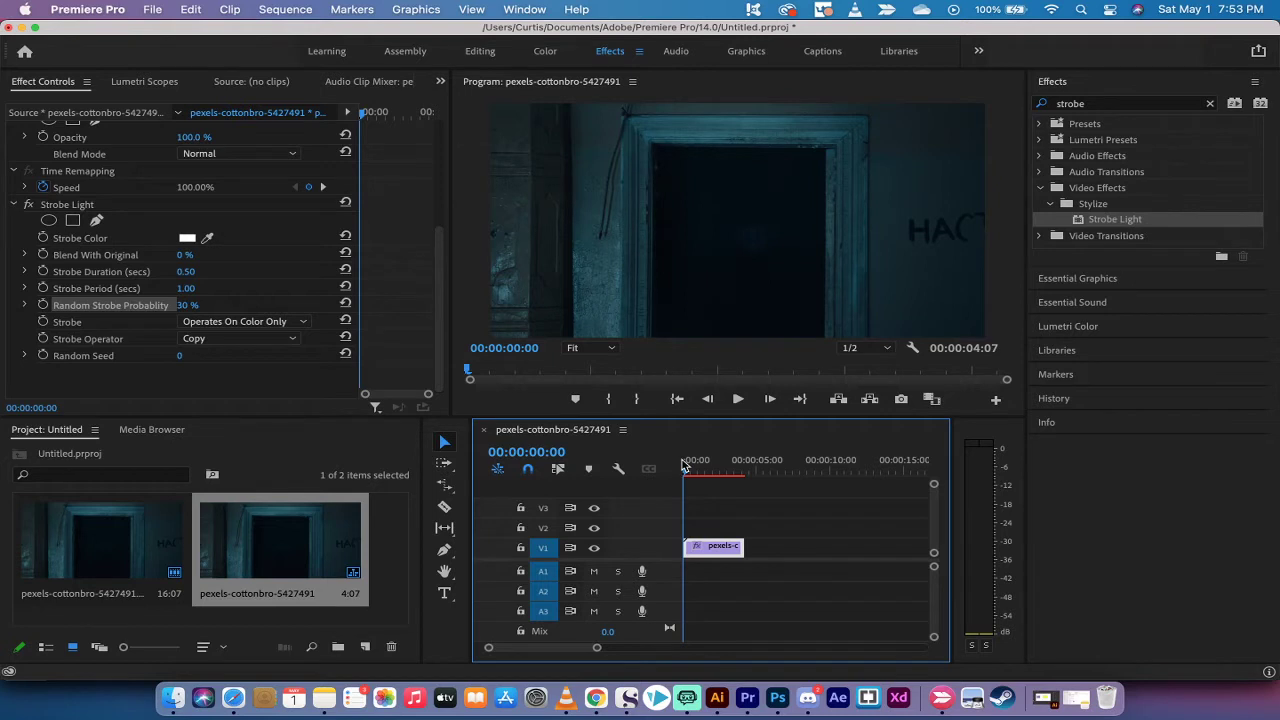
pyautogui.press('space')
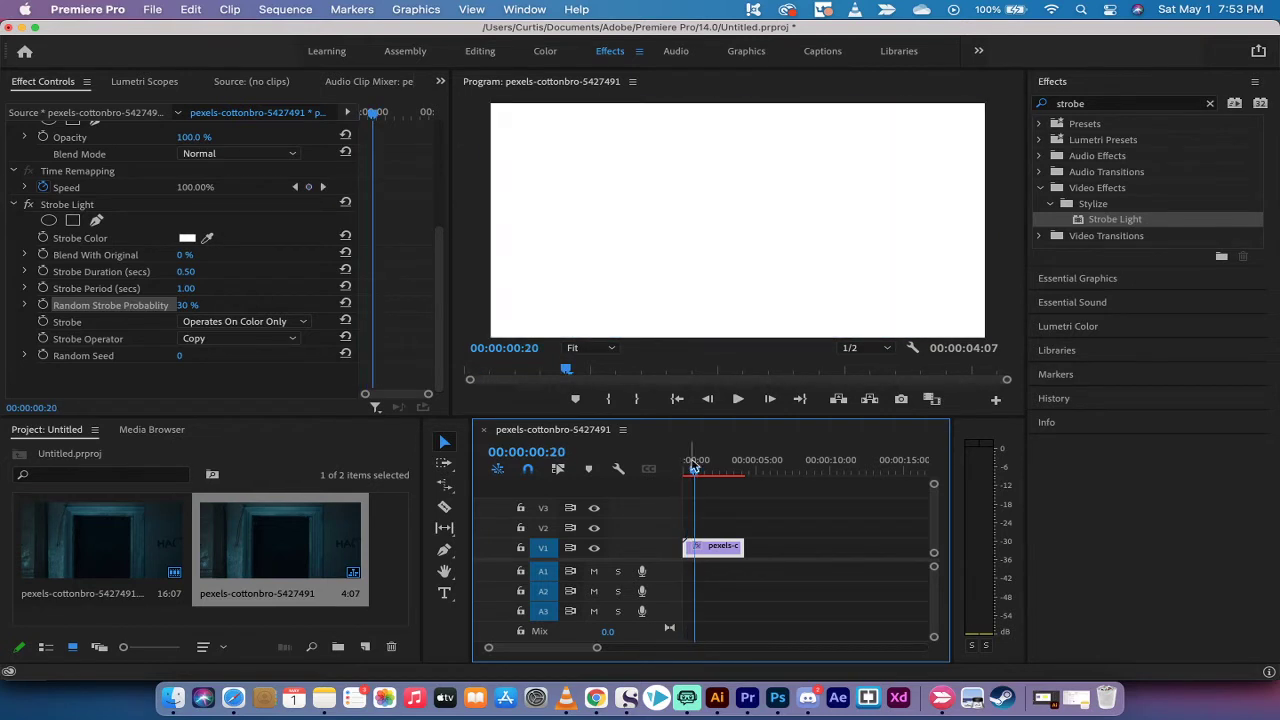
pyautogui.moveTo(692, 468); pyautogui.dragTo(679, 469)
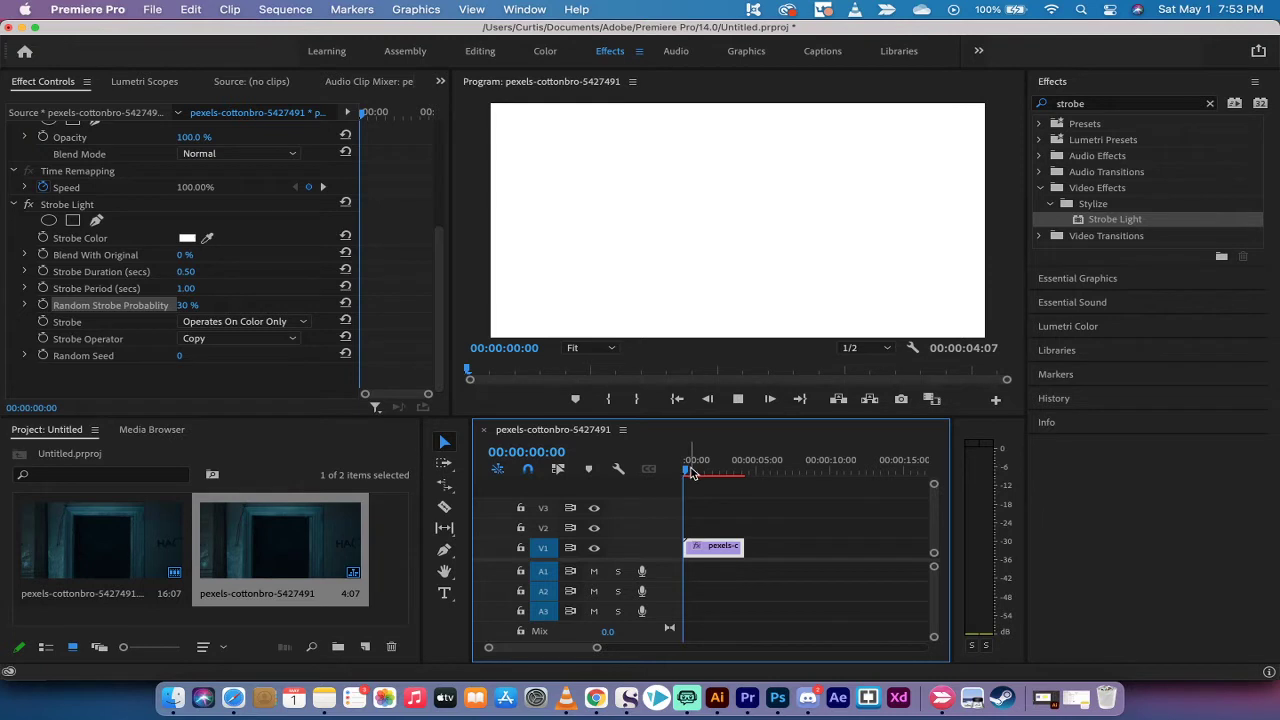
pyautogui.press('space')
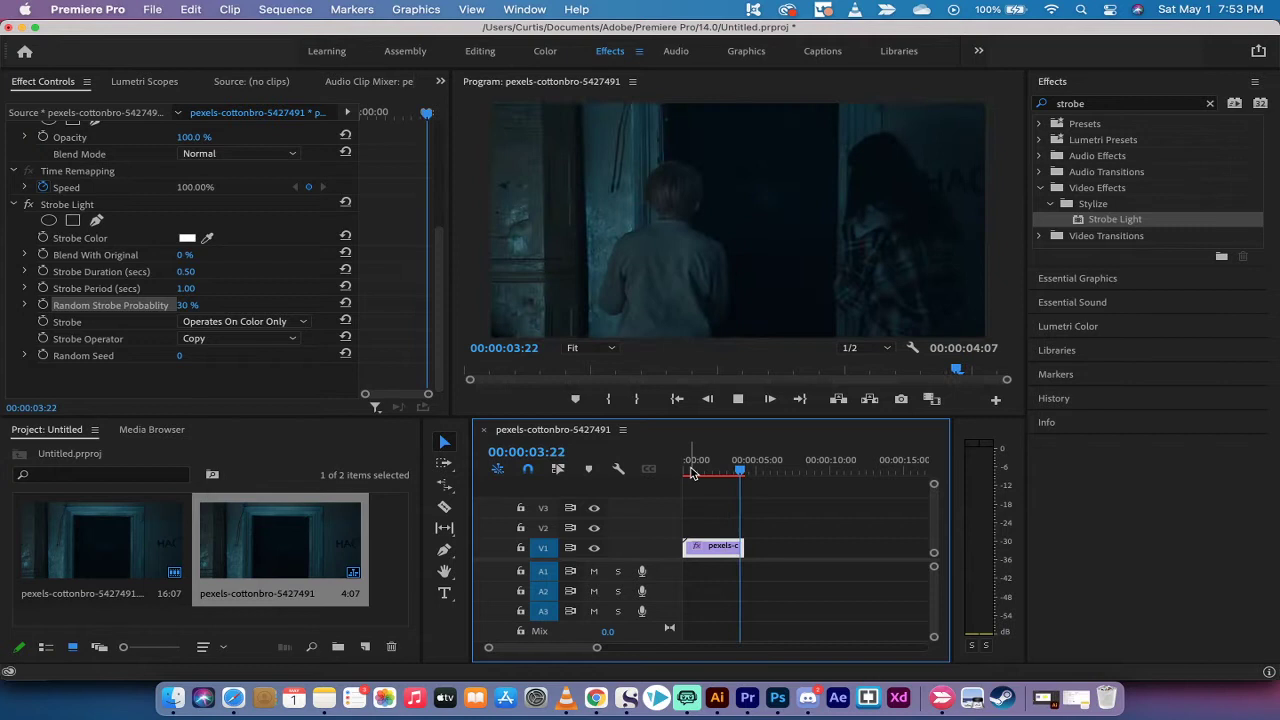
pyautogui.press('space')
pyautogui.press('Home')
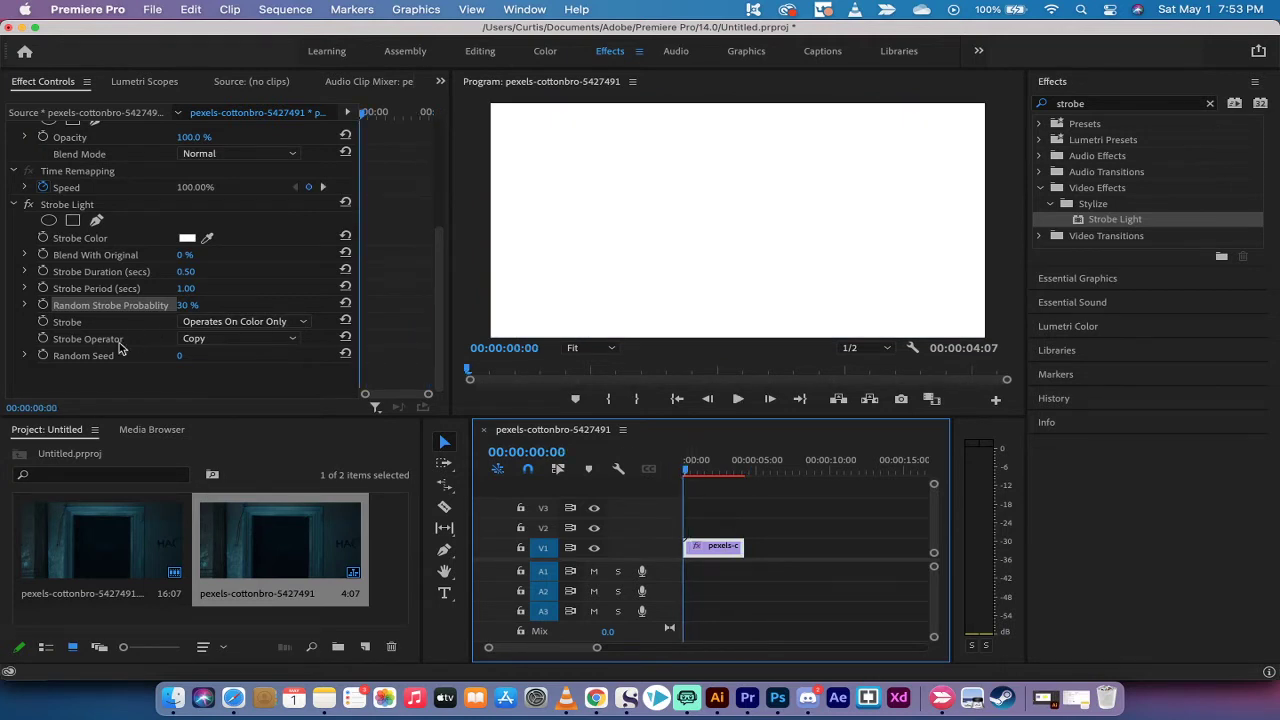
# Sample the footage to set Strobe Color to pale blue-grey CAD7DA, then preview it
pyautogui.click(87, 242)
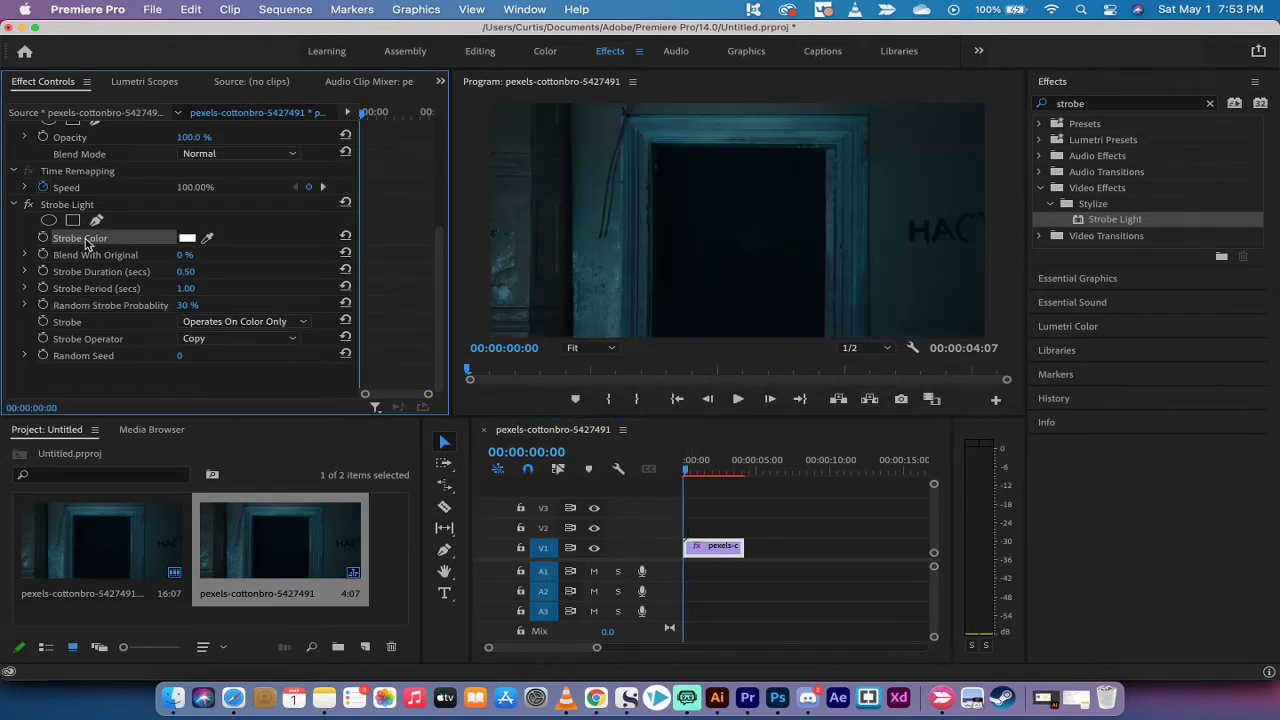
pyautogui.click(187, 240)
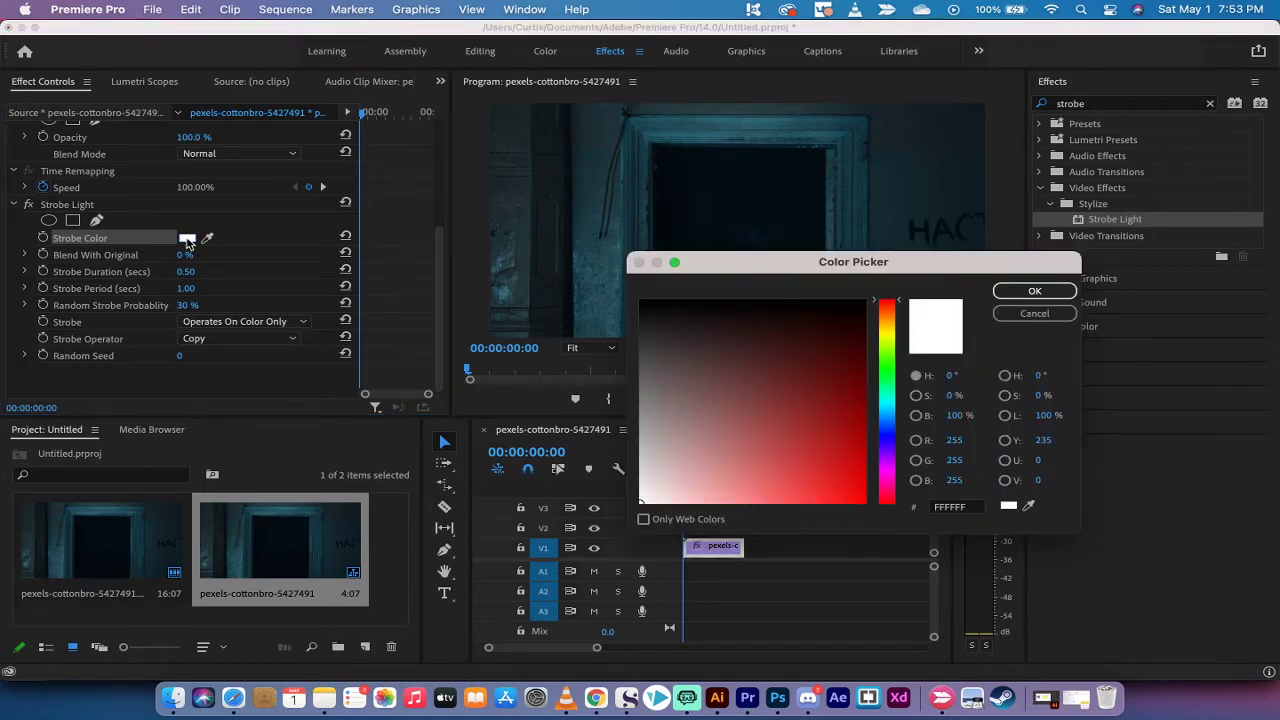
pyautogui.click(1030, 507)
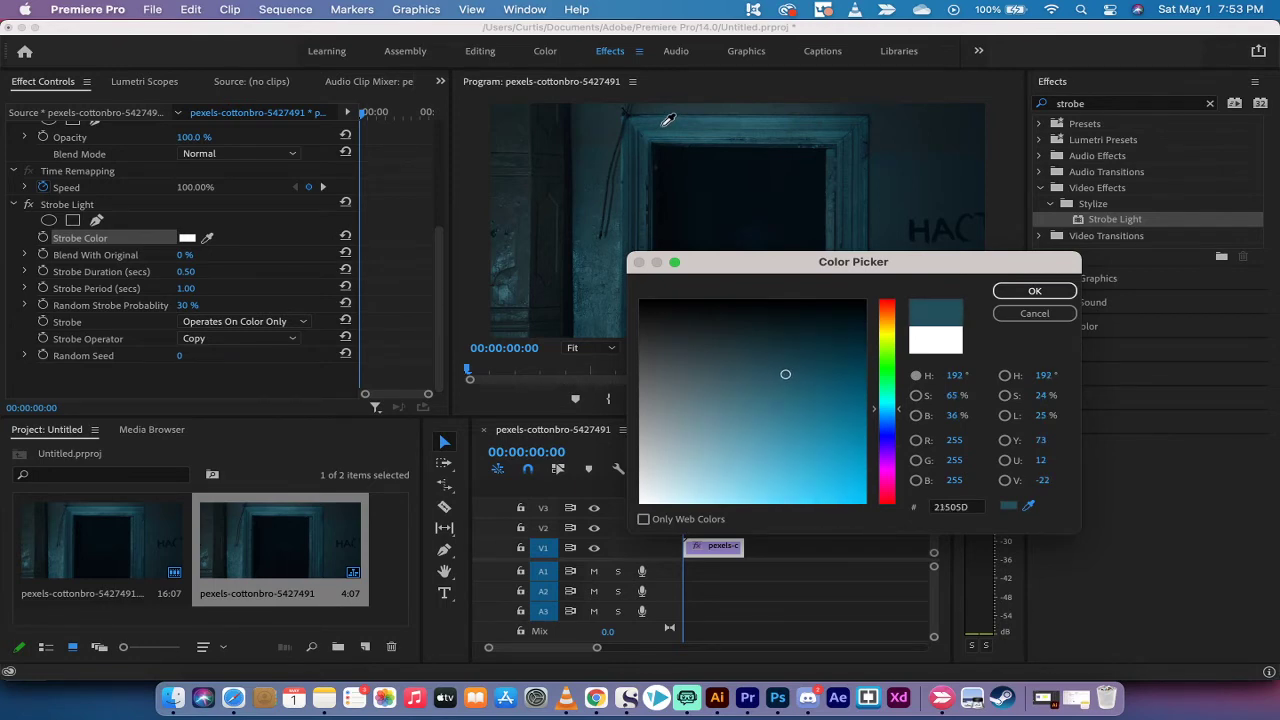
pyautogui.click(664, 124)
pyautogui.moveTo(786, 375)
pyautogui.mouseDown()
pyautogui.moveTo(651, 376)
pyautogui.moveTo(640, 462)
pyautogui.moveTo(656, 473)
pyautogui.mouseUp()
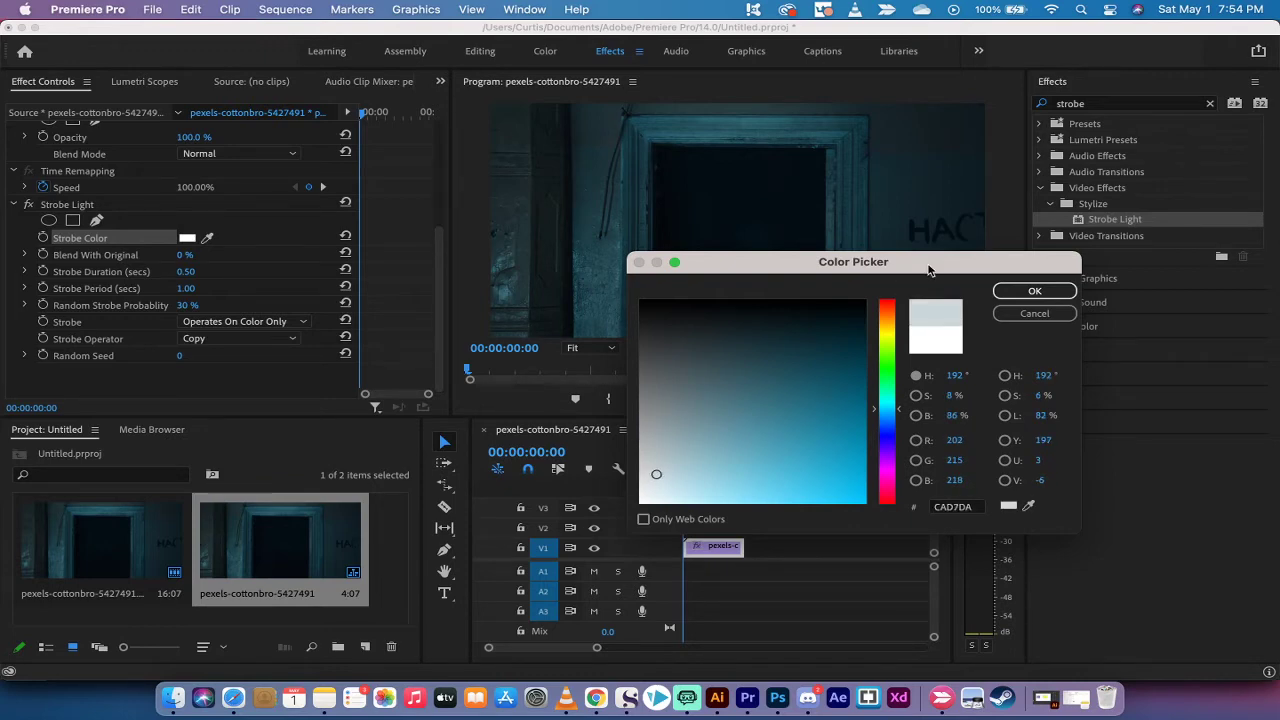
pyautogui.click(1015, 292)
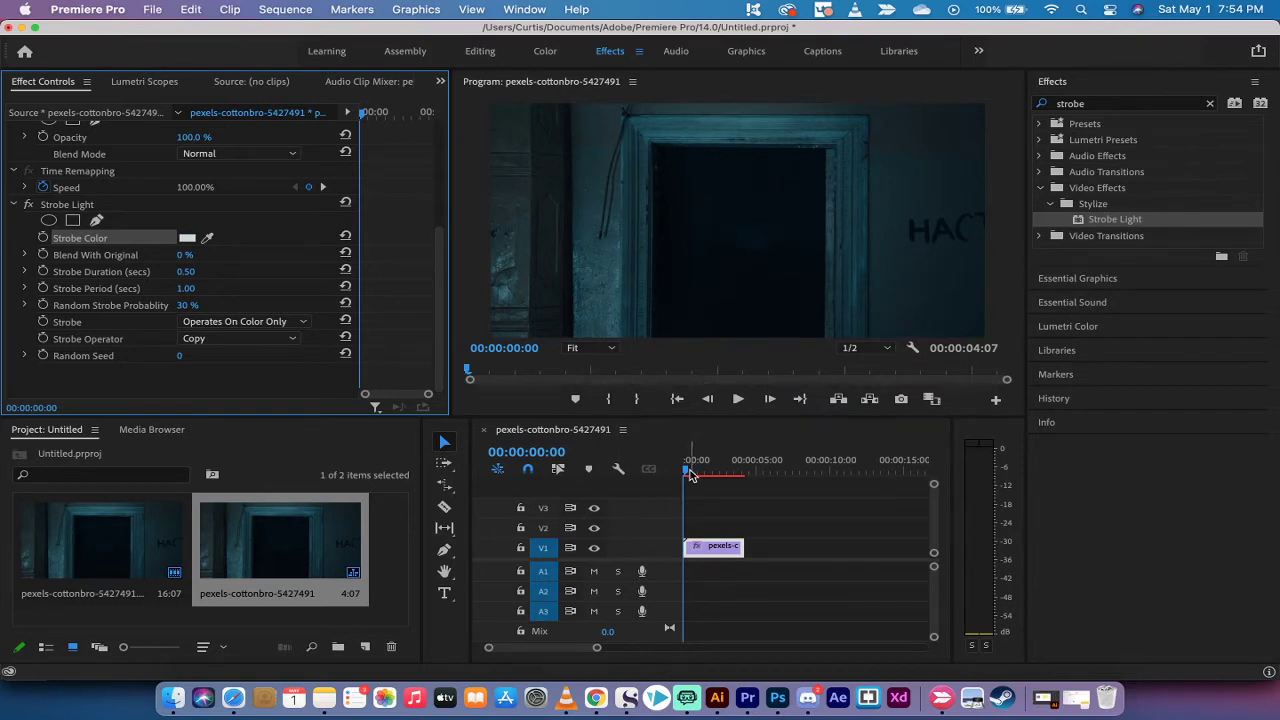
pyautogui.press('space')
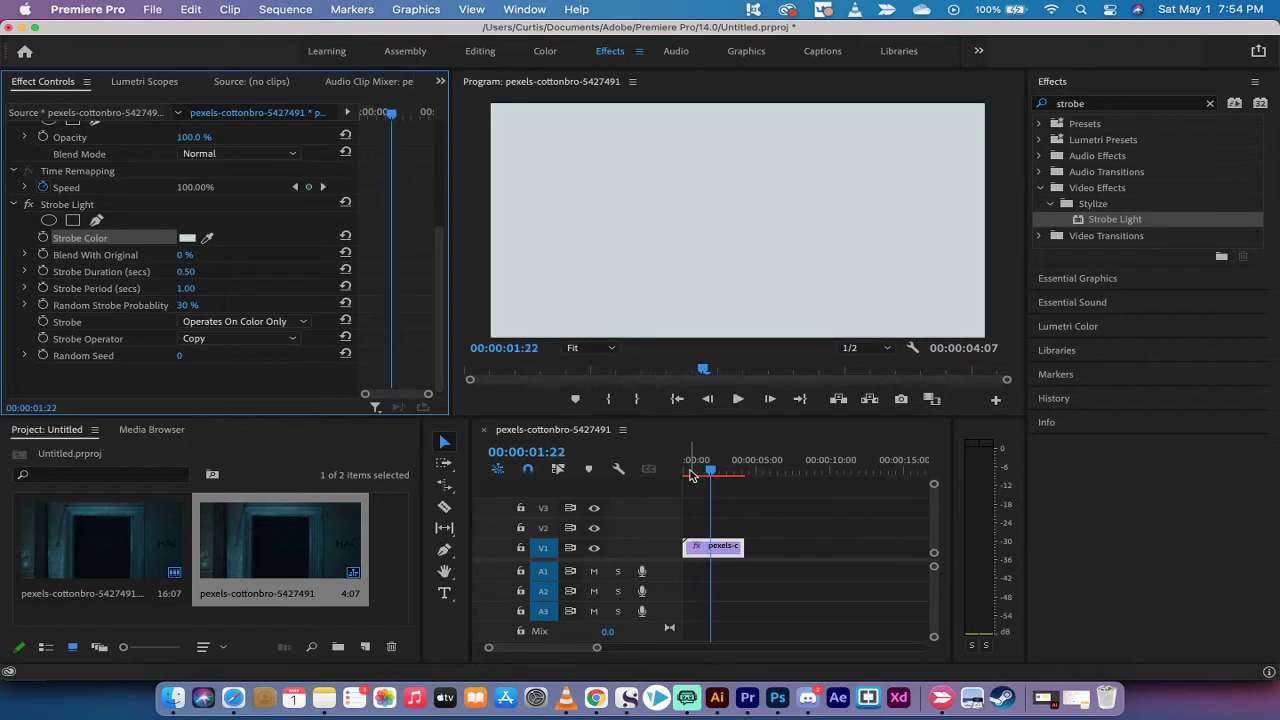
# At 00:00:00:00, turn on keyframing for Blend With Original at 0%
pyautogui.click(690, 472)
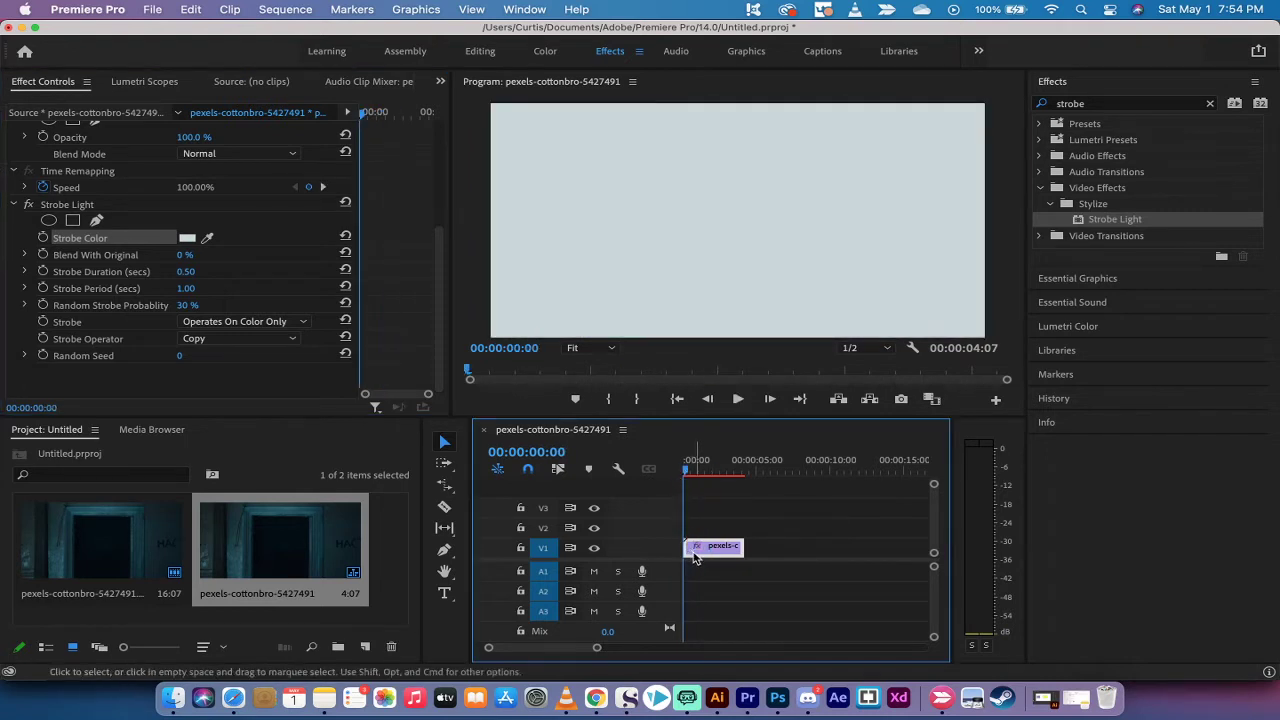
pyautogui.click(697, 472)
pyautogui.moveTo(697, 472); pyautogui.dragTo(682, 473)
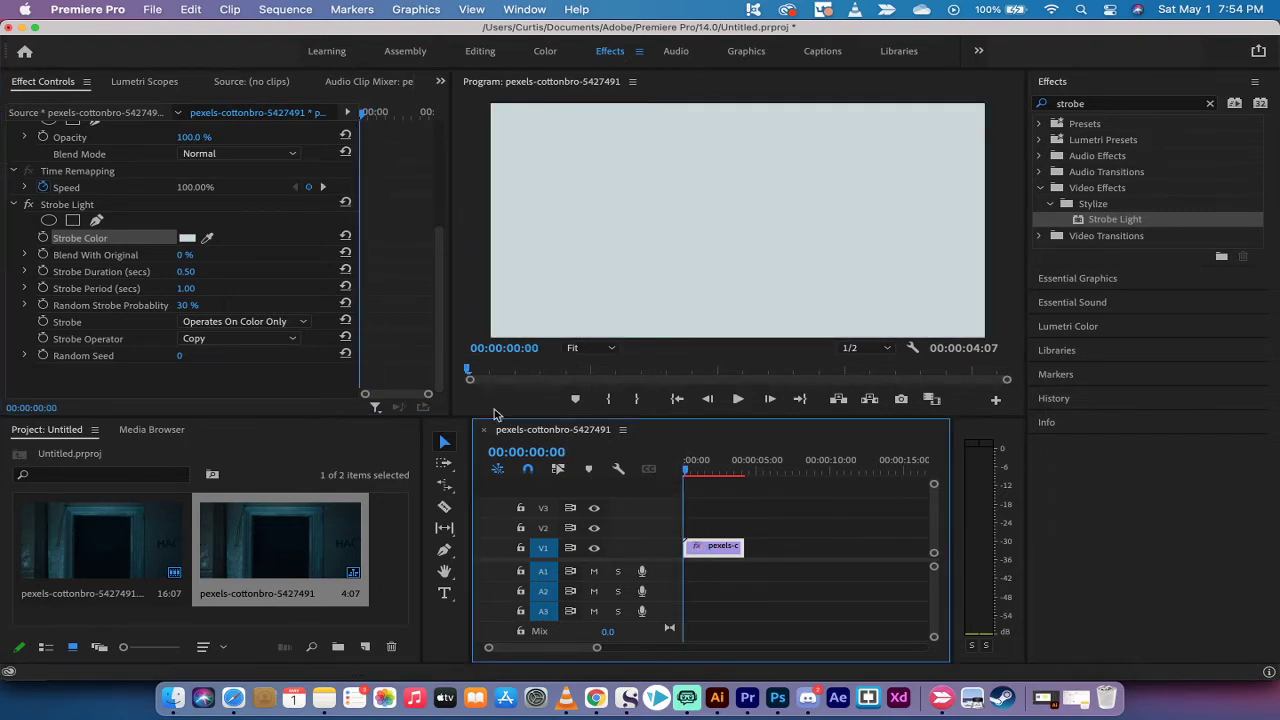
pyautogui.click(114, 258)
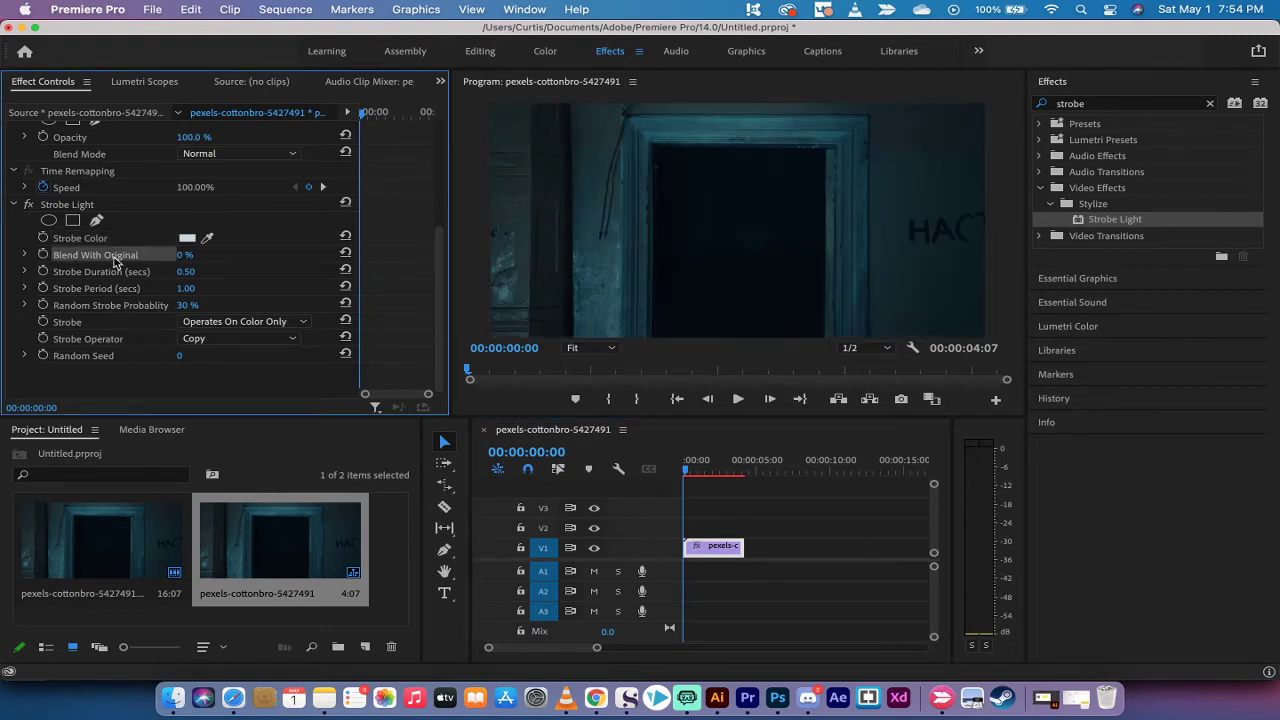
pyautogui.click(678, 470)
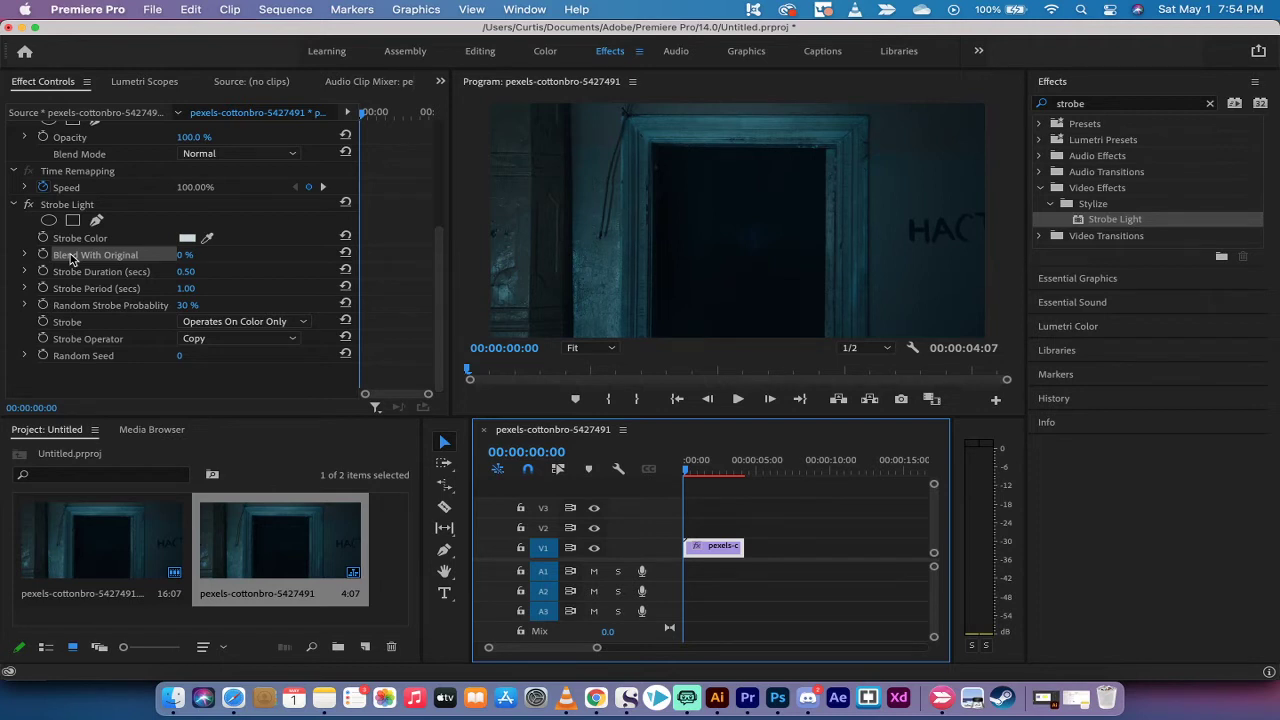
pyautogui.click(24, 255)
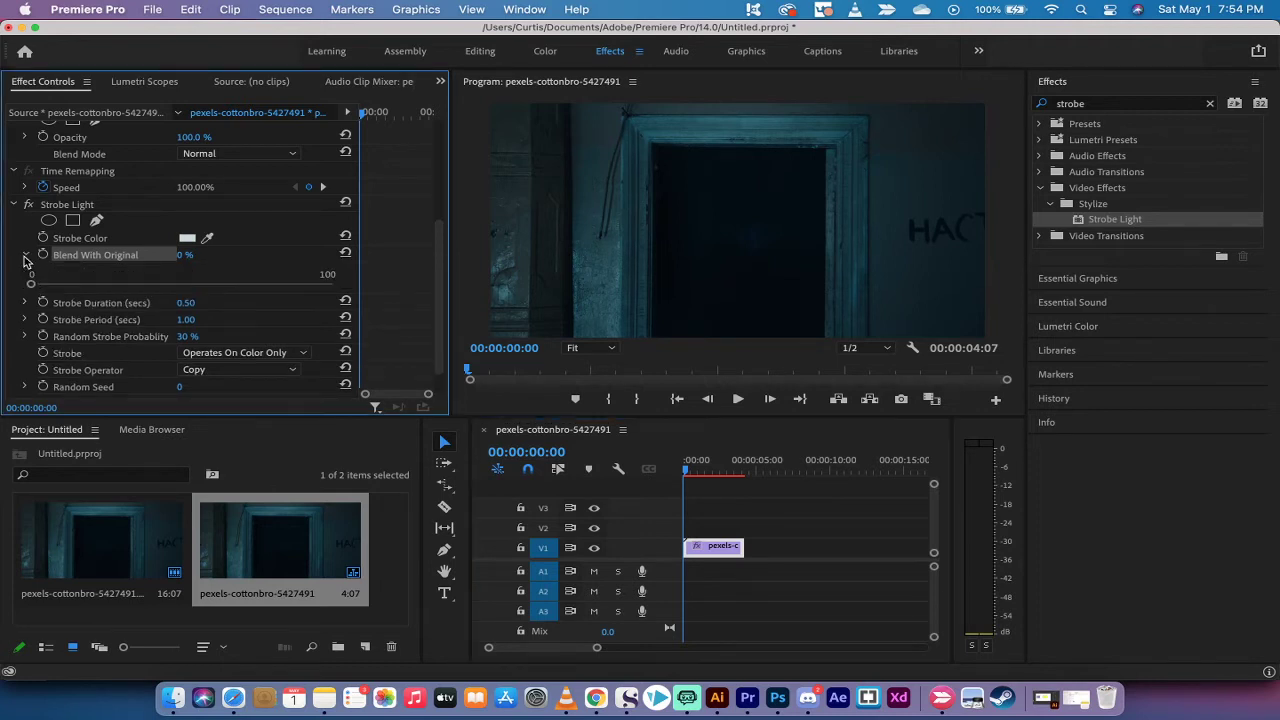
pyautogui.click(24, 255)
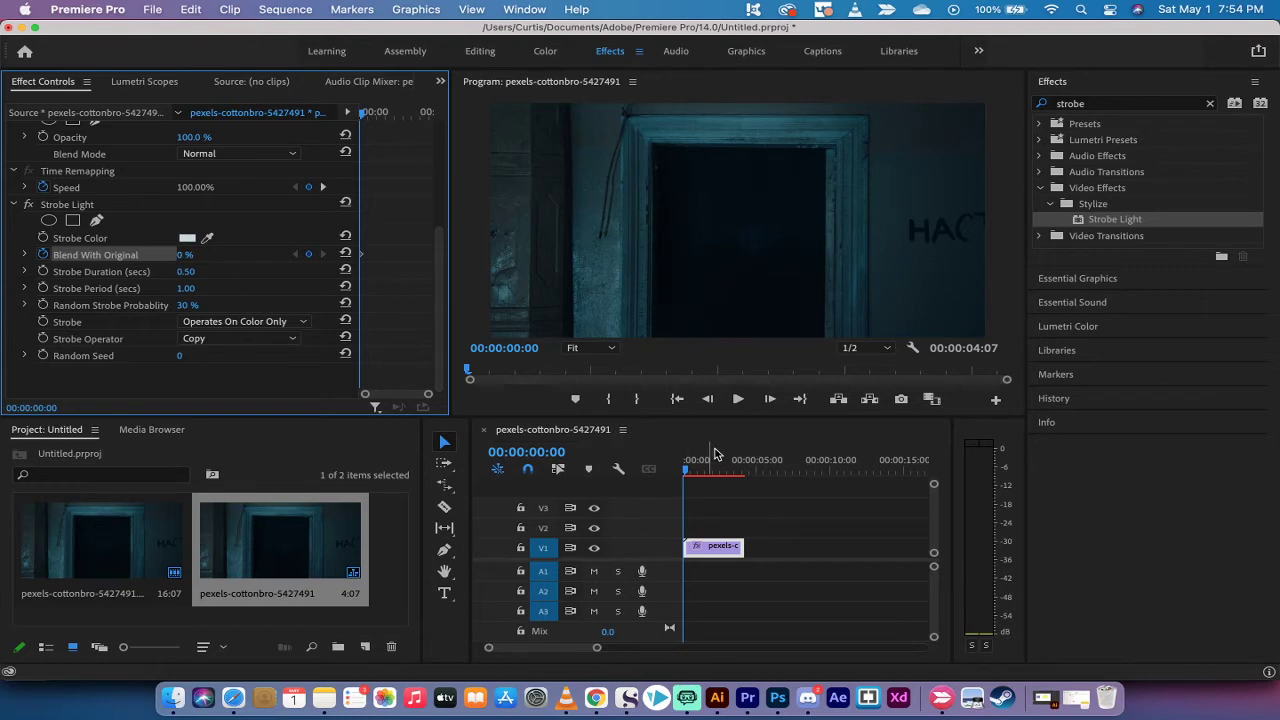
# Stepping forward a few frames each time, key Blend With Original at 80%, 15% and 85%
pyautogui.click(770, 399)
pyautogui.click(770, 399)
pyautogui.click(770, 399)
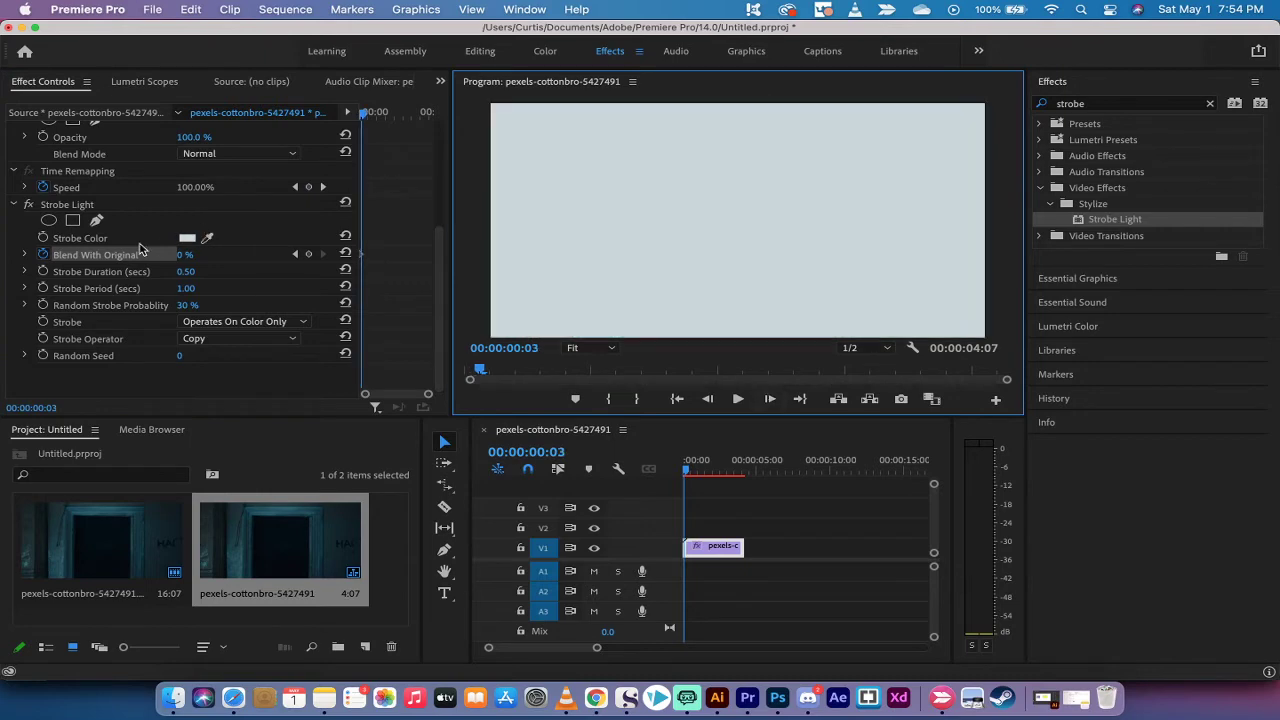
pyautogui.moveTo(182, 254)
pyautogui.mouseDown()
pyautogui.moveTo(224, 254)
pyautogui.moveTo(194, 254)
pyautogui.mouseUp()
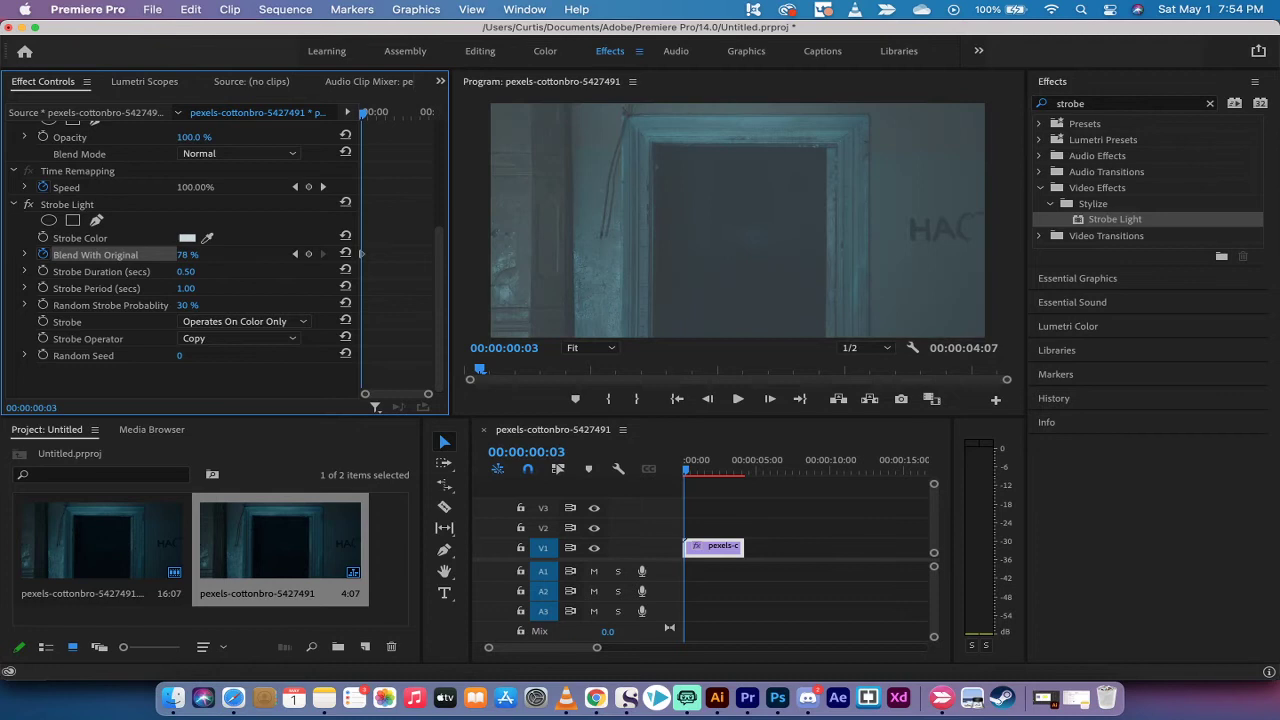
pyautogui.click(771, 399)
pyautogui.click(771, 399)
pyautogui.click(771, 399)
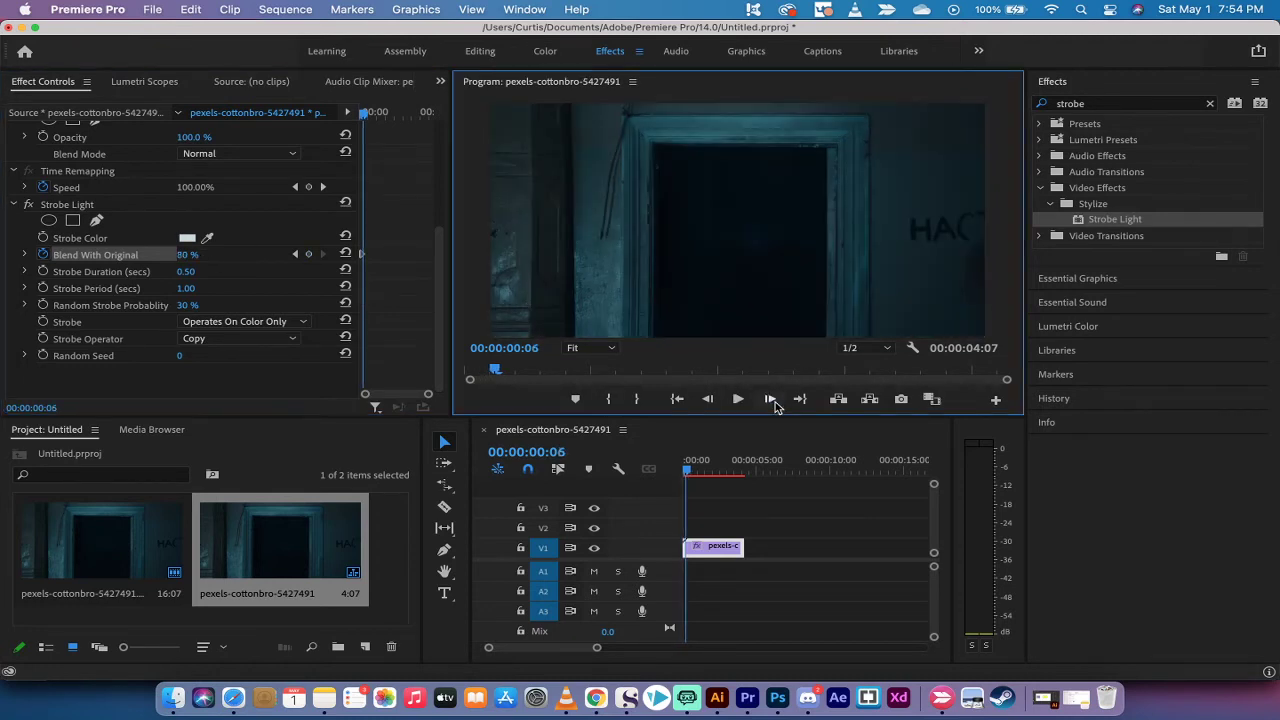
pyautogui.moveTo(188, 254); pyautogui.dragTo(176, 254)
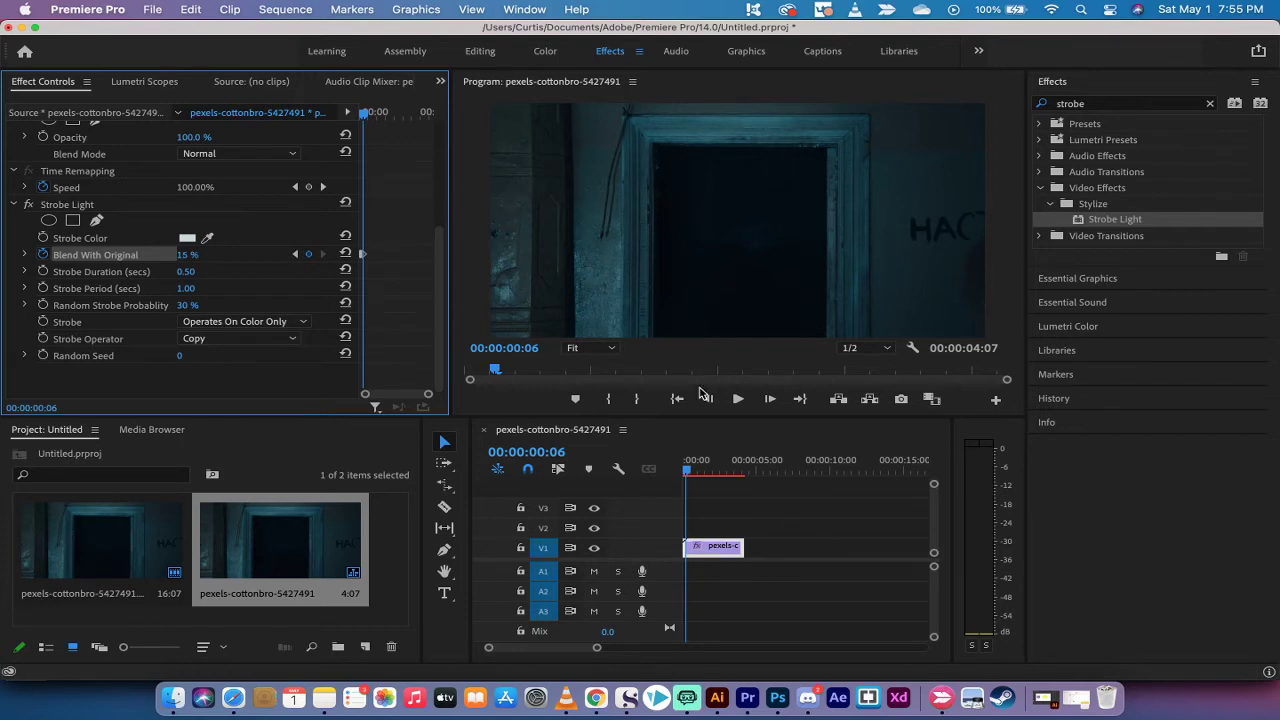
pyautogui.click(770, 399)
pyautogui.click(770, 399)
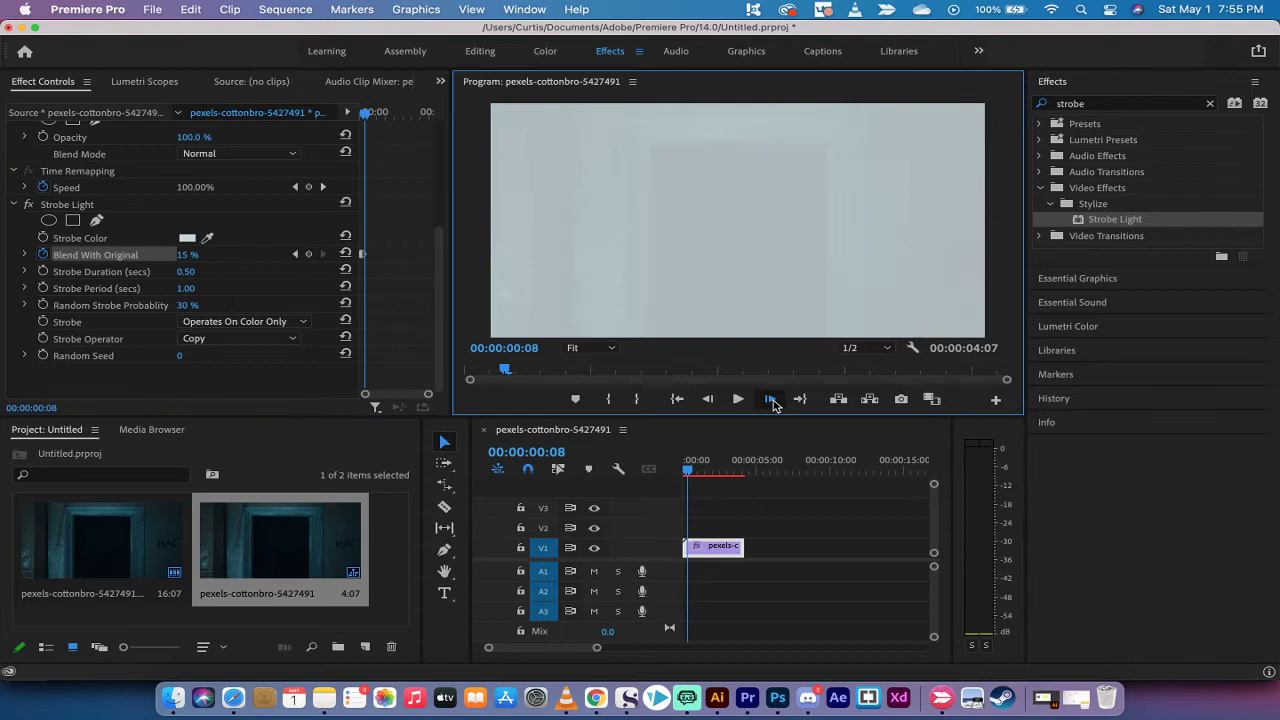
pyautogui.click(770, 399)
pyautogui.moveTo(188, 255); pyautogui.dragTo(256, 255)
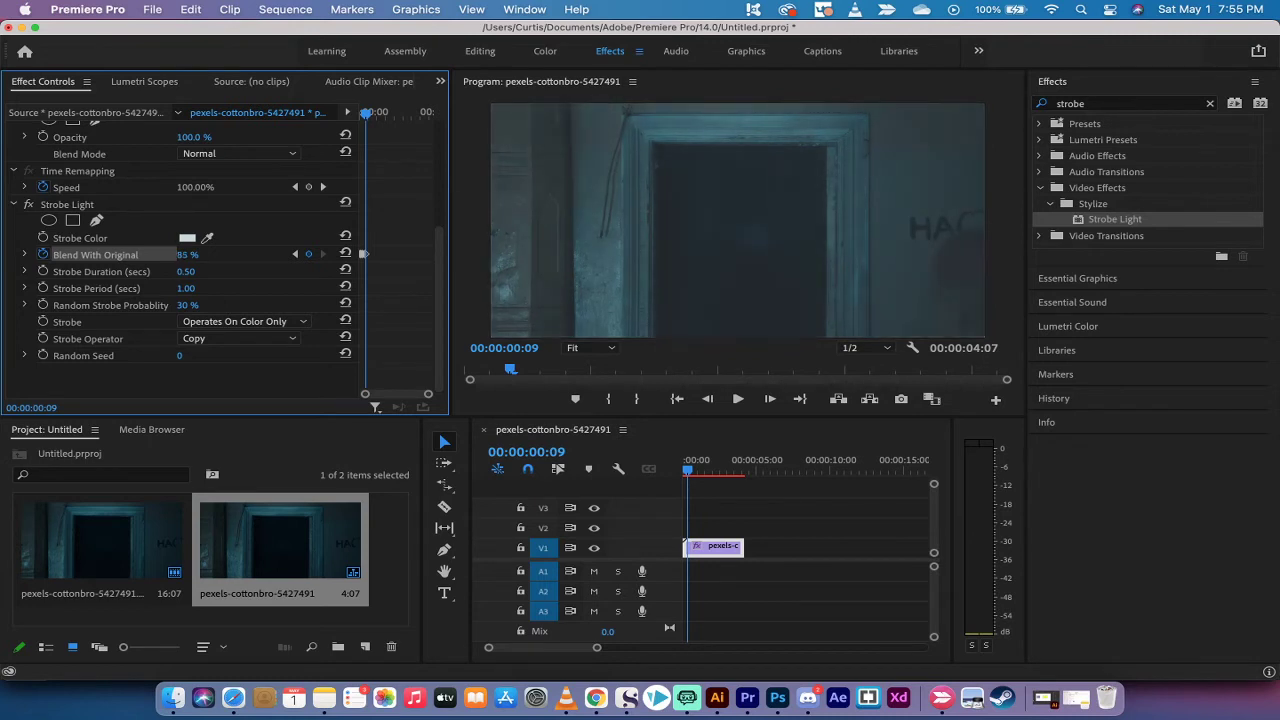
# Continue stepping forward, keying Blend With Original at 20%, then up to 80% at 00:00:00:22
pyautogui.click(770, 401)
pyautogui.click(770, 401)
pyautogui.click(770, 401)
pyautogui.click(770, 401)
pyautogui.click(770, 401)
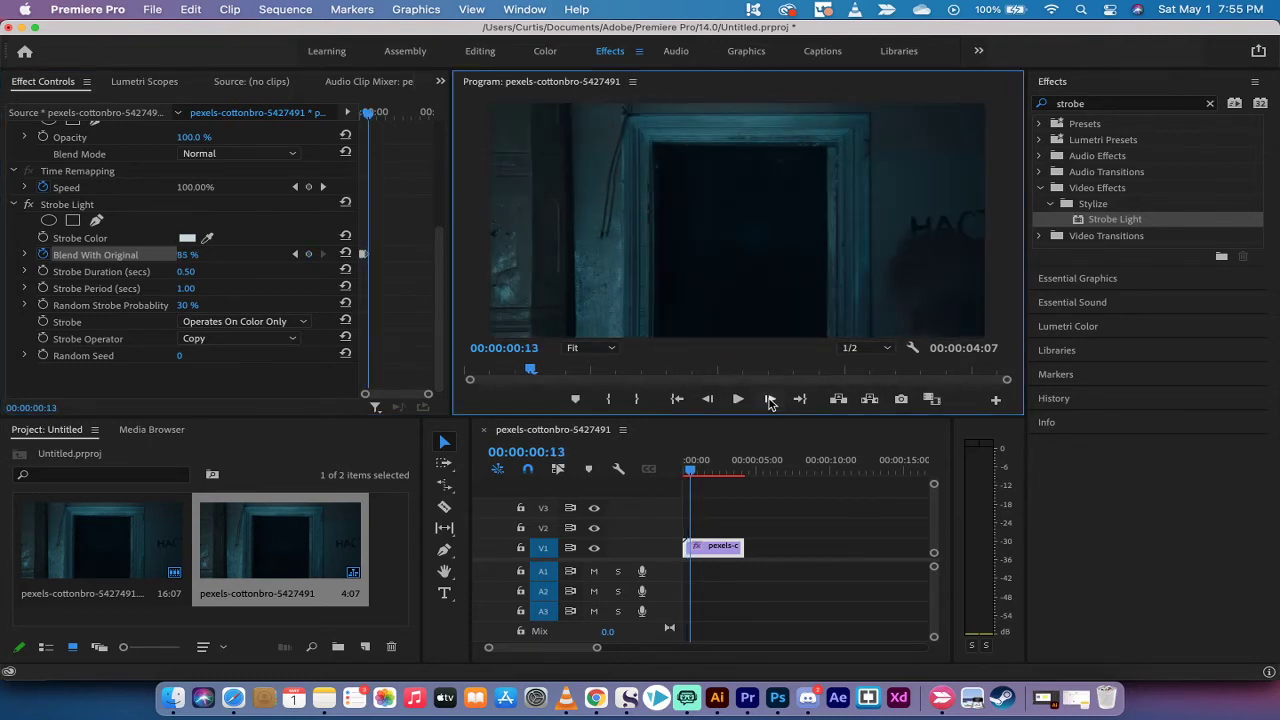
pyautogui.moveTo(200, 256); pyautogui.dragTo(135, 256)
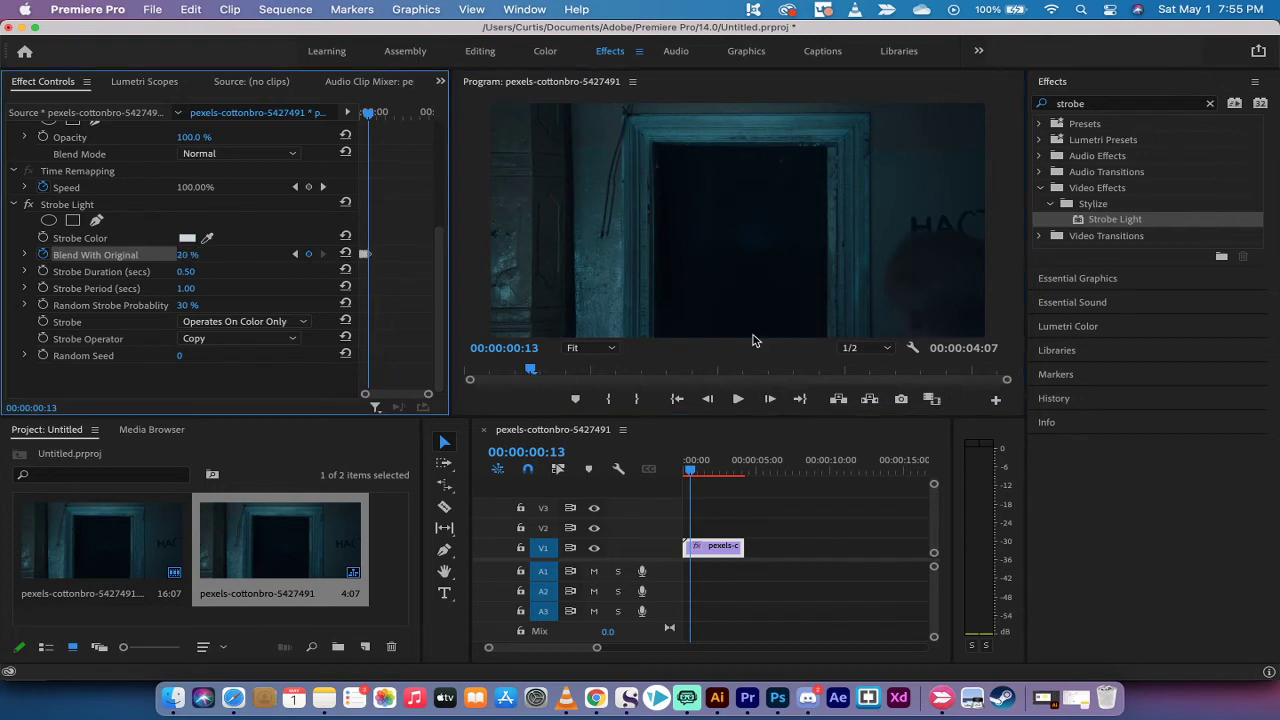
pyautogui.click(770, 399)
pyautogui.click(770, 399)
pyautogui.click(770, 399)
pyautogui.click(770, 399)
pyautogui.click(770, 399)
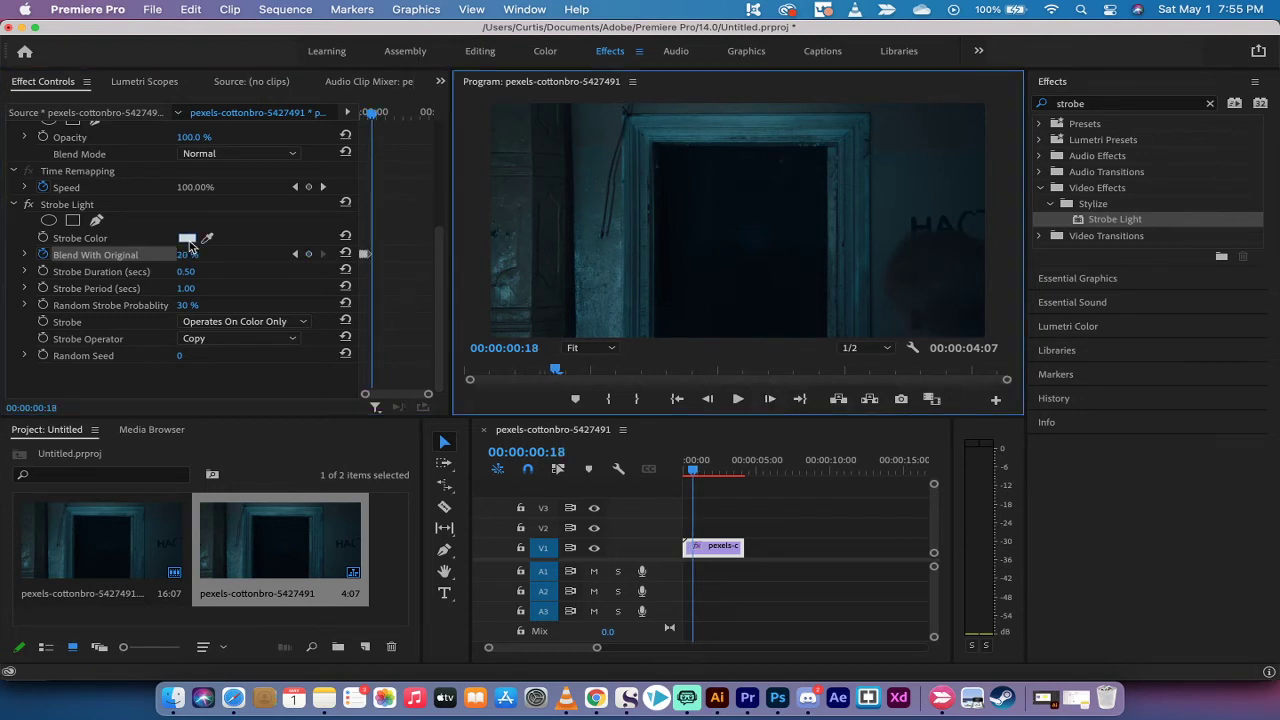
pyautogui.moveTo(187, 254); pyautogui.dragTo(198, 254)
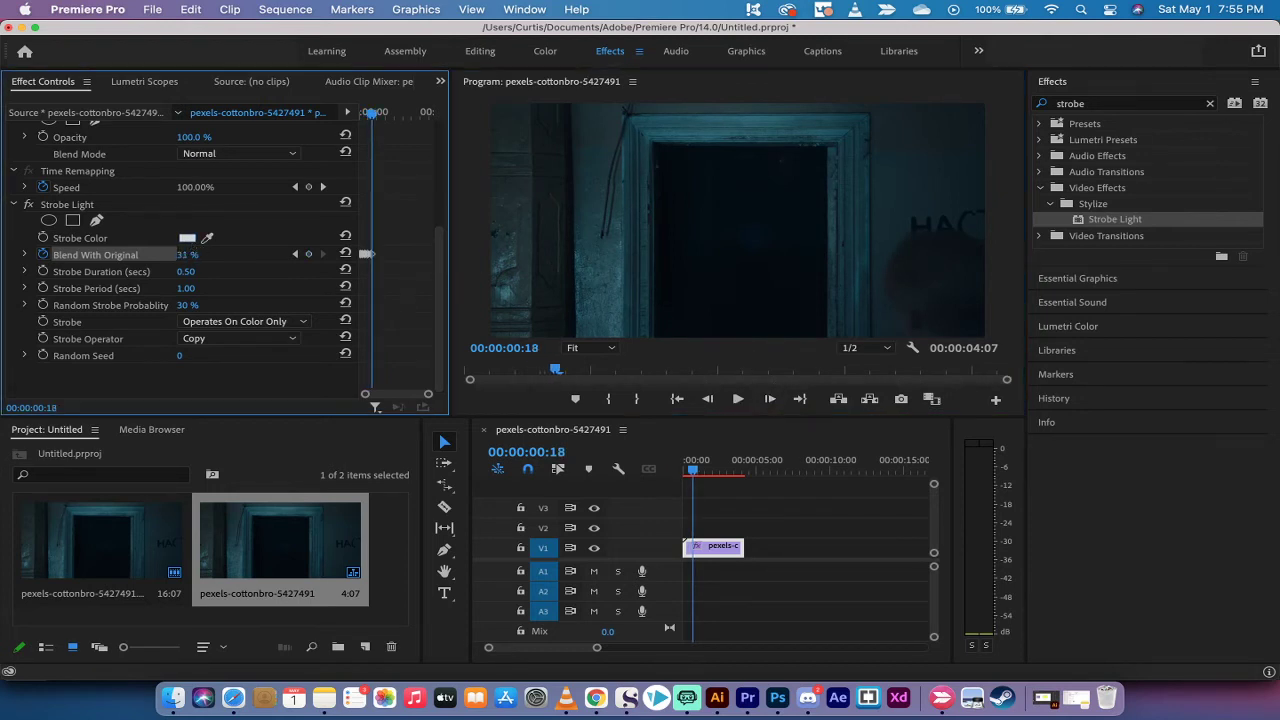
pyautogui.click(770, 399)
pyautogui.click(770, 399)
pyautogui.click(770, 399)
pyautogui.click(770, 399)
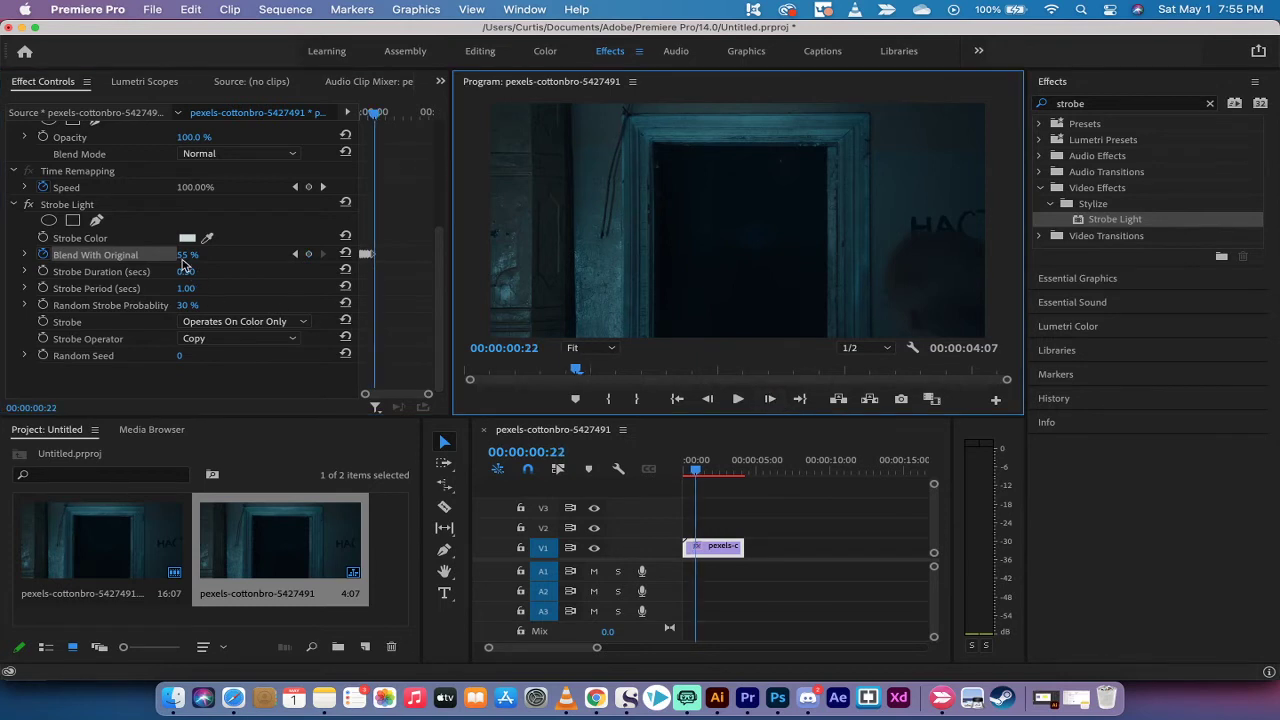
pyautogui.moveTo(188, 256); pyautogui.dragTo(199, 256)
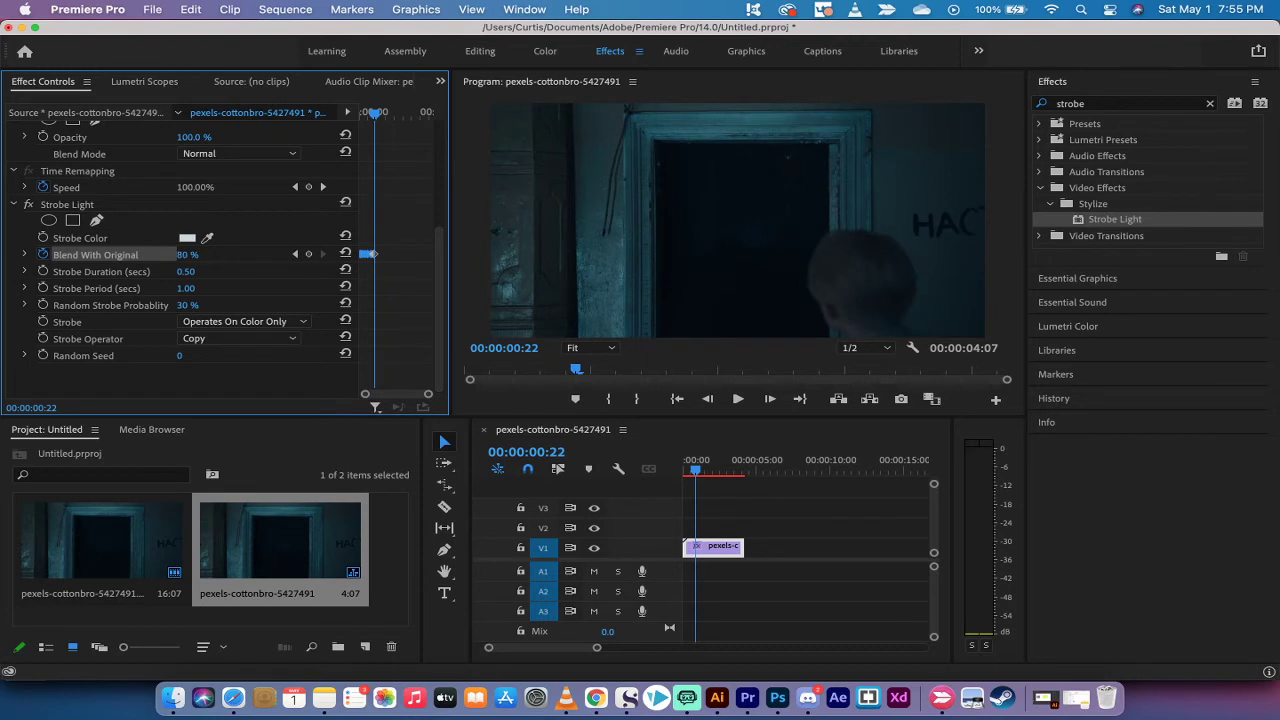
# Advance two frames and key Blend With Original down to about 32%
pyautogui.click(772, 400)
pyautogui.click(772, 400)
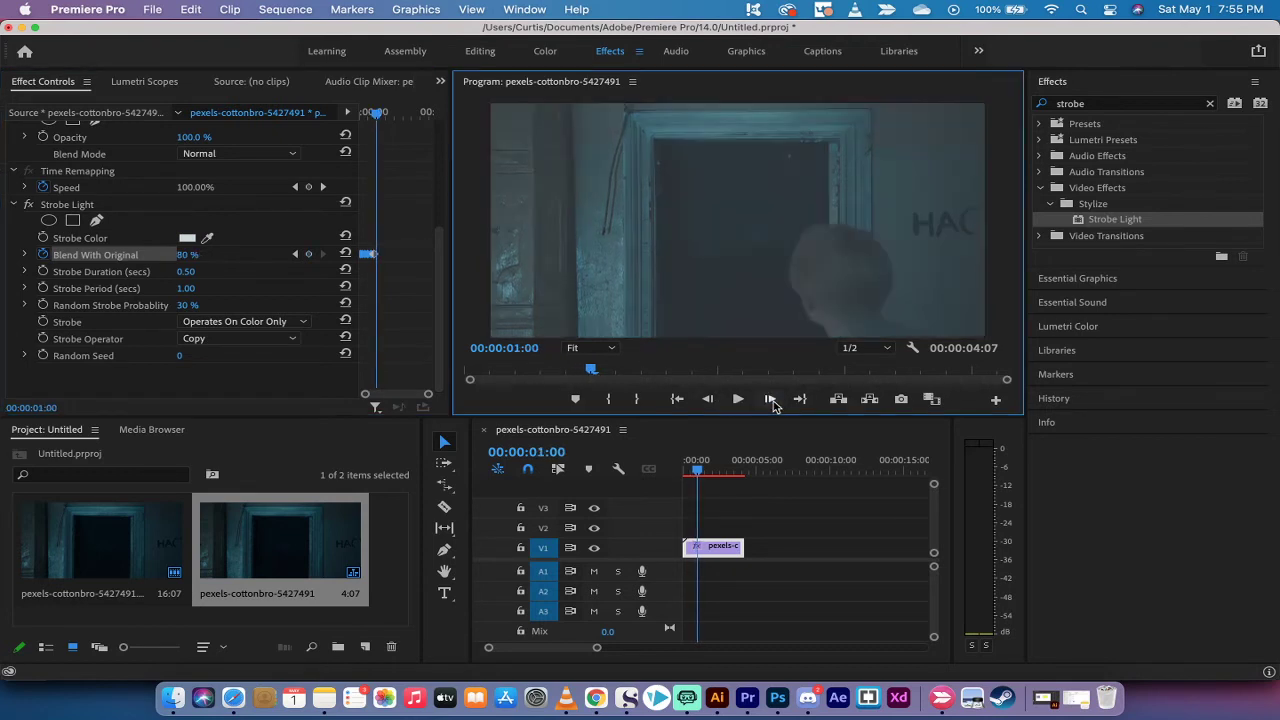
pyautogui.click(772, 400)
pyautogui.moveTo(187, 254); pyautogui.dragTo(183, 254)
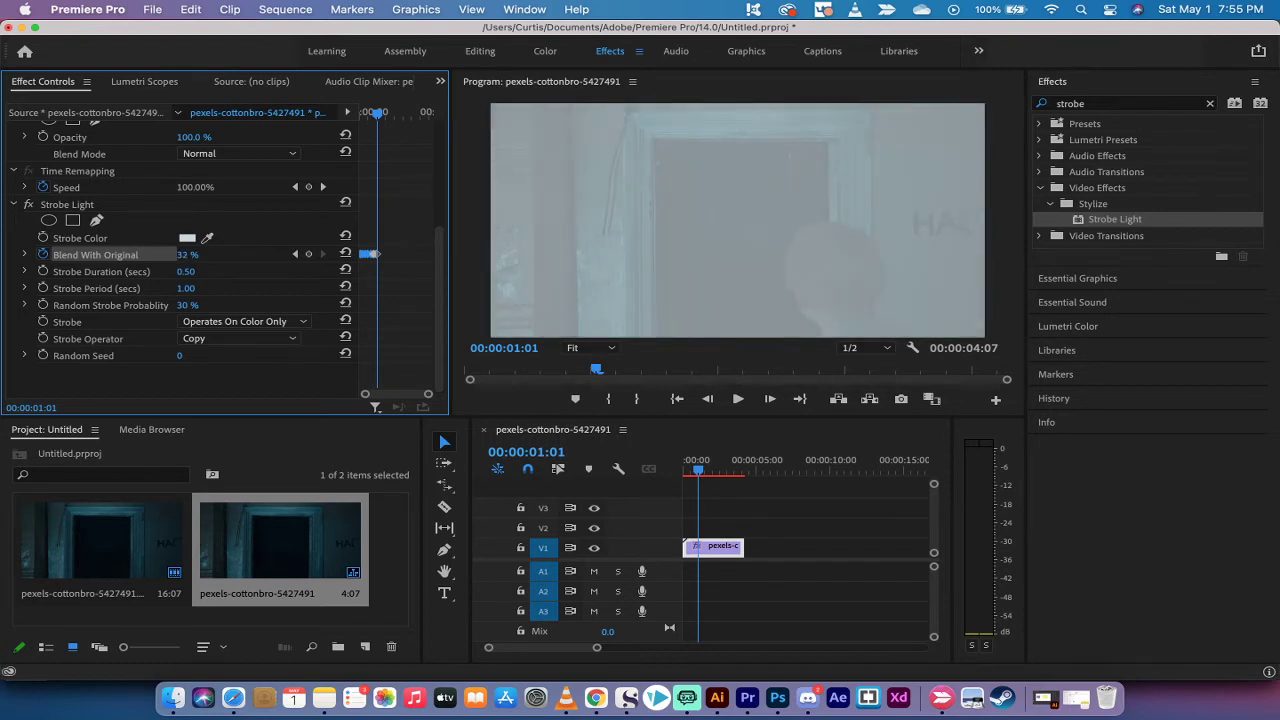
pyautogui.click(769, 399)
pyautogui.click(769, 399)
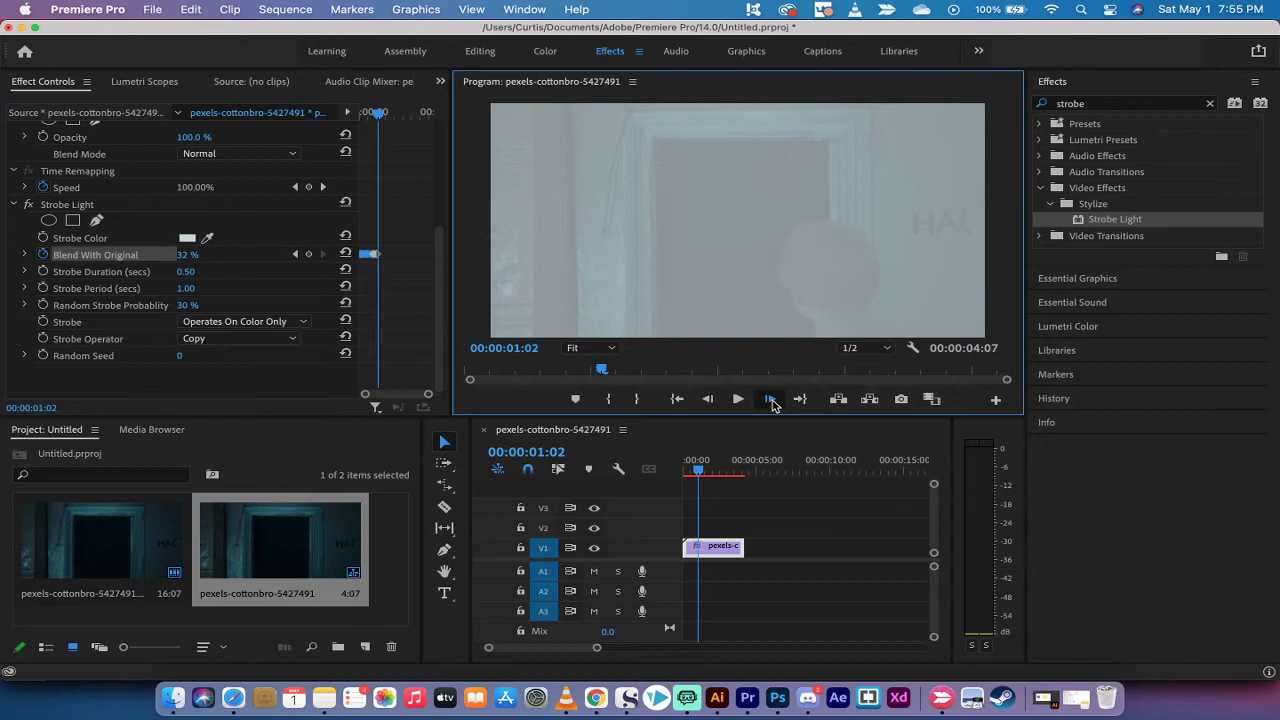
pyautogui.click(769, 399)
pyautogui.click(769, 399)
pyautogui.click(198, 270)
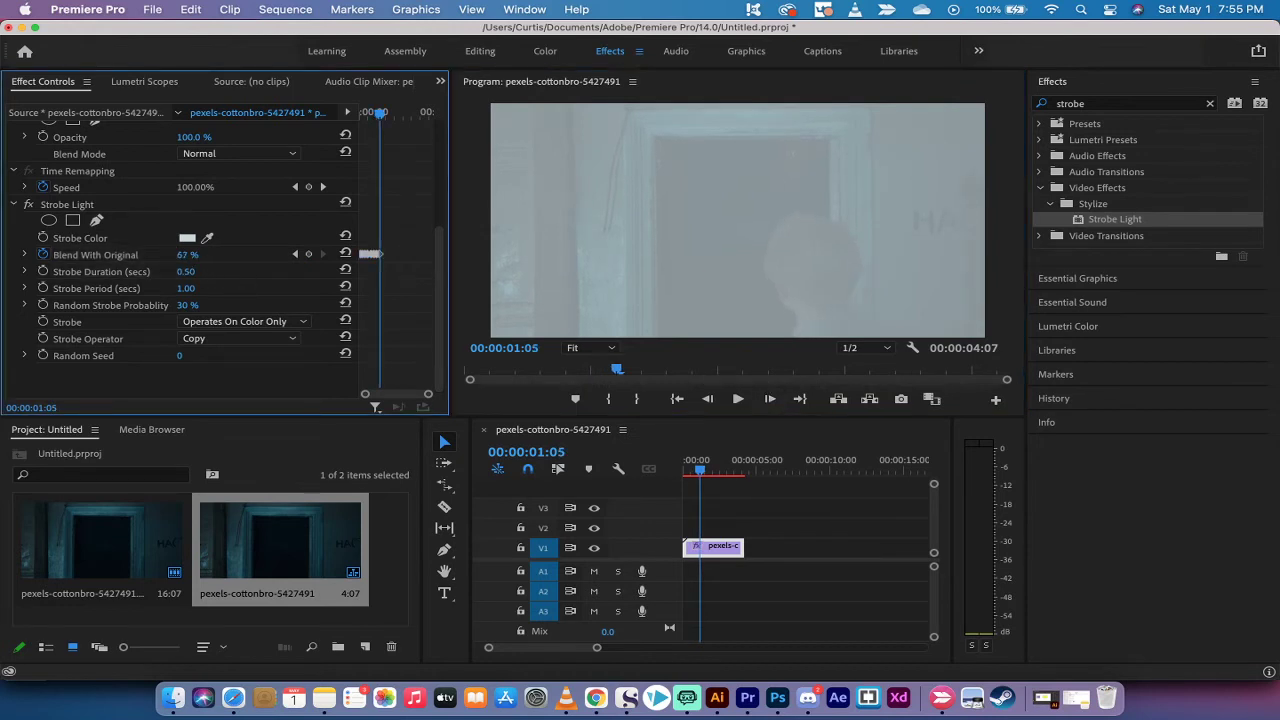
# Advance further, key Blend With Original back at 77%, and widen the Effect Controls panel
pyautogui.click(770, 404)
pyautogui.click(770, 404)
pyautogui.click(770, 404)
pyautogui.click(770, 404)
pyautogui.click(190, 256)
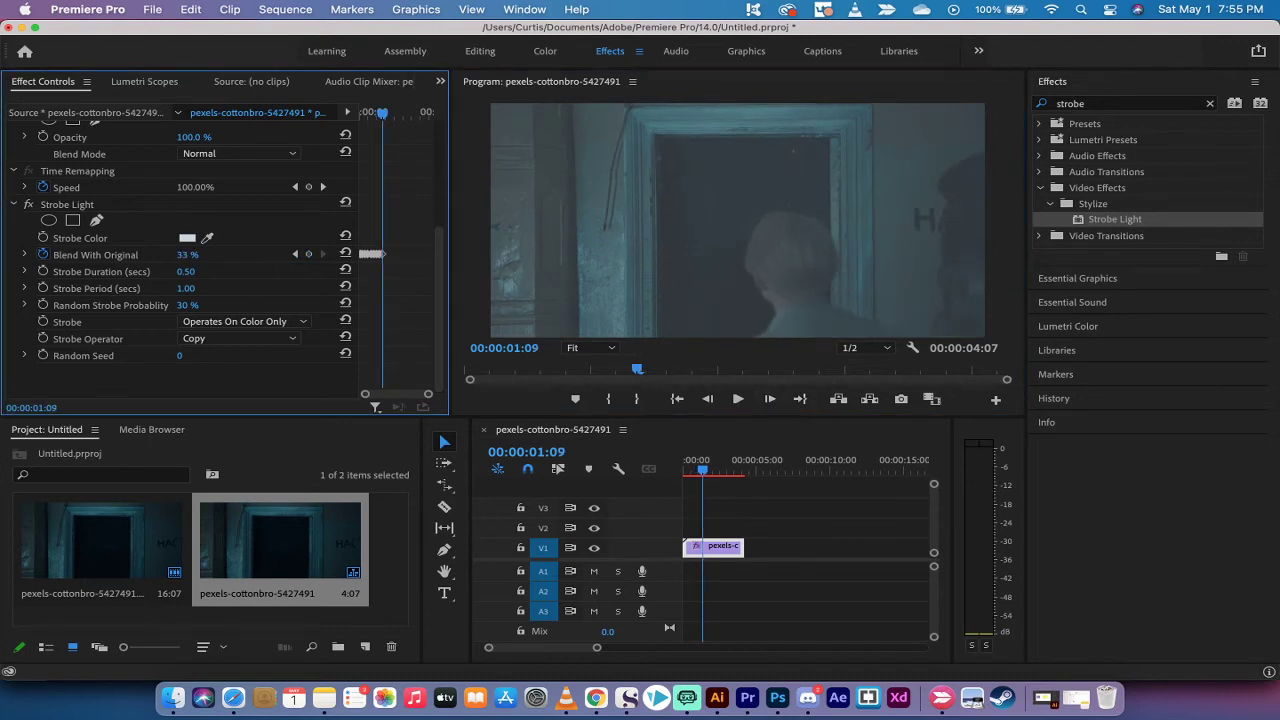
pyautogui.moveTo(190, 256); pyautogui.dragTo(350, 252)
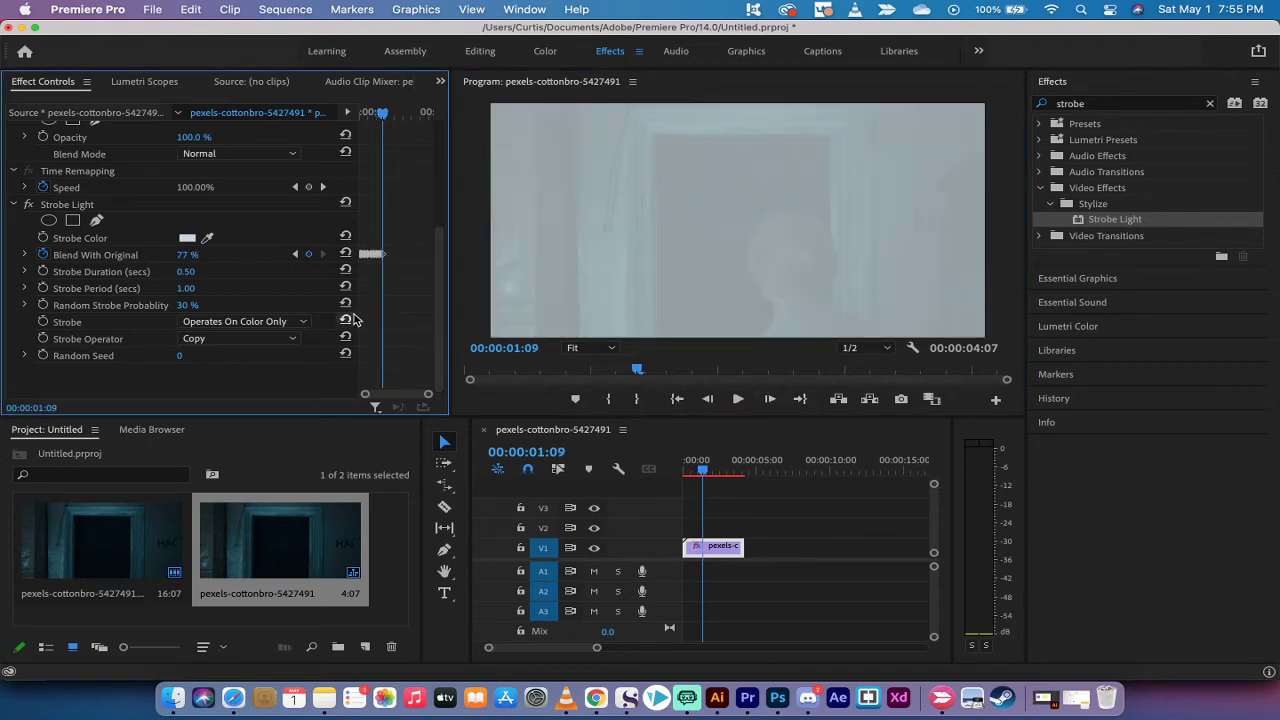
pyautogui.moveTo(450, 253); pyautogui.dragTo(504, 267)
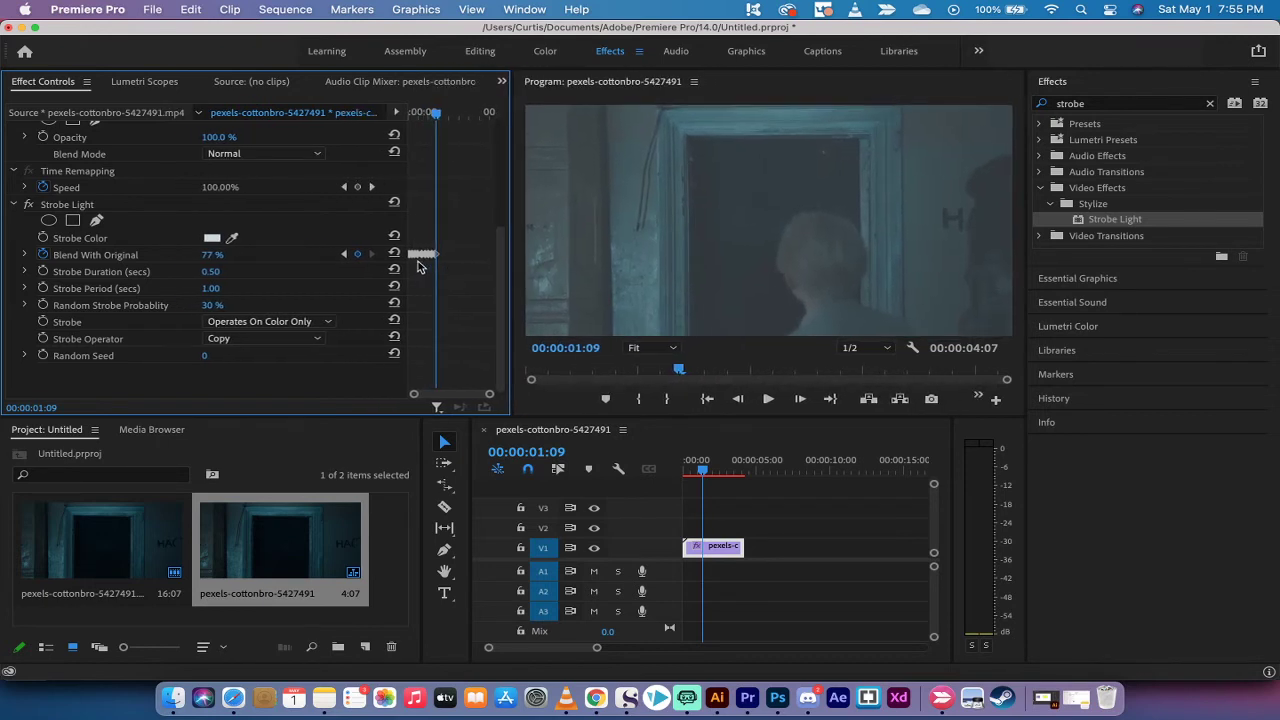
# From the sequence start, run Render Effects In to Out and play back the strobe
pyautogui.click(692, 470)
pyautogui.moveTo(688, 472); pyautogui.dragTo(681, 473)
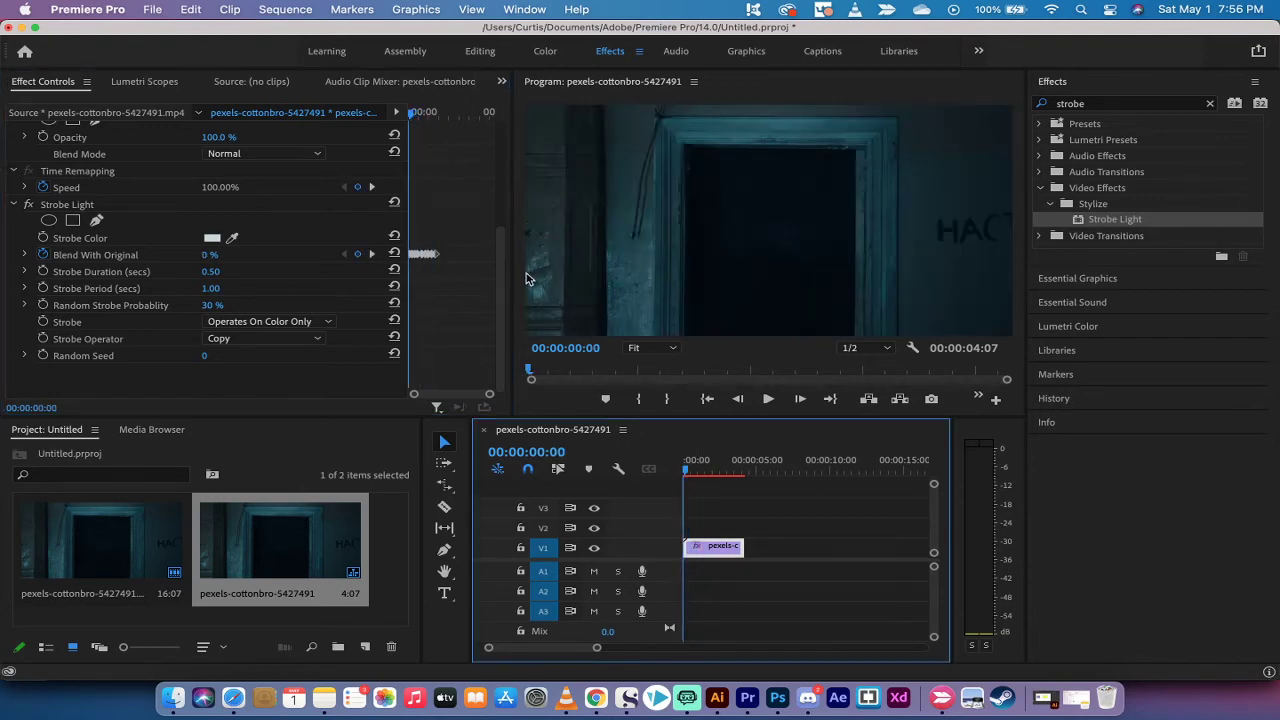
pyautogui.click(560, 411)
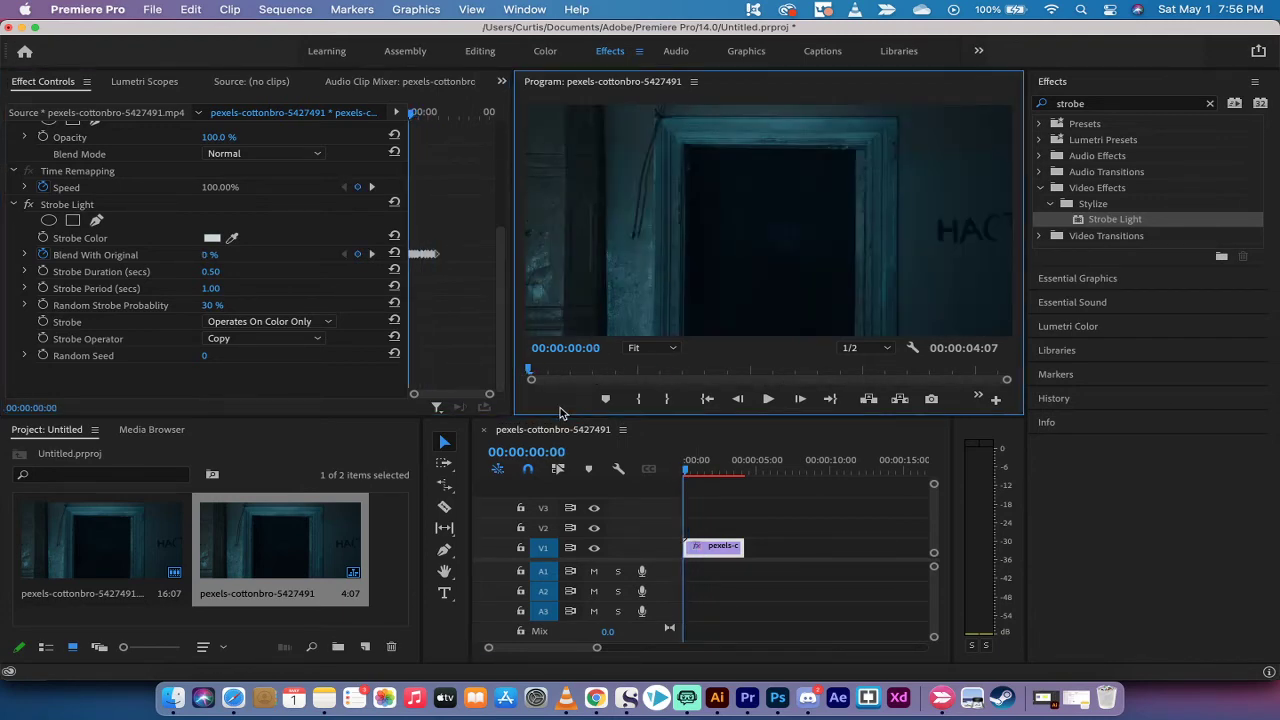
pyautogui.click(280, 9)
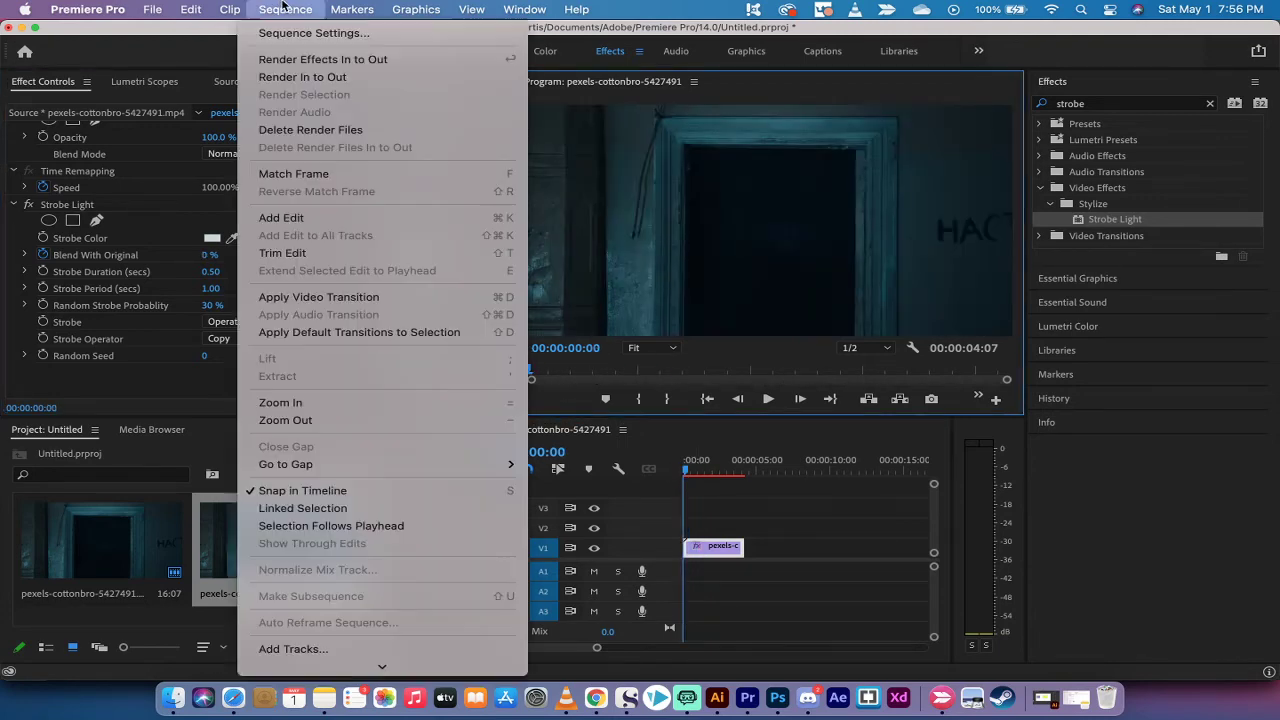
pyautogui.click(301, 60)
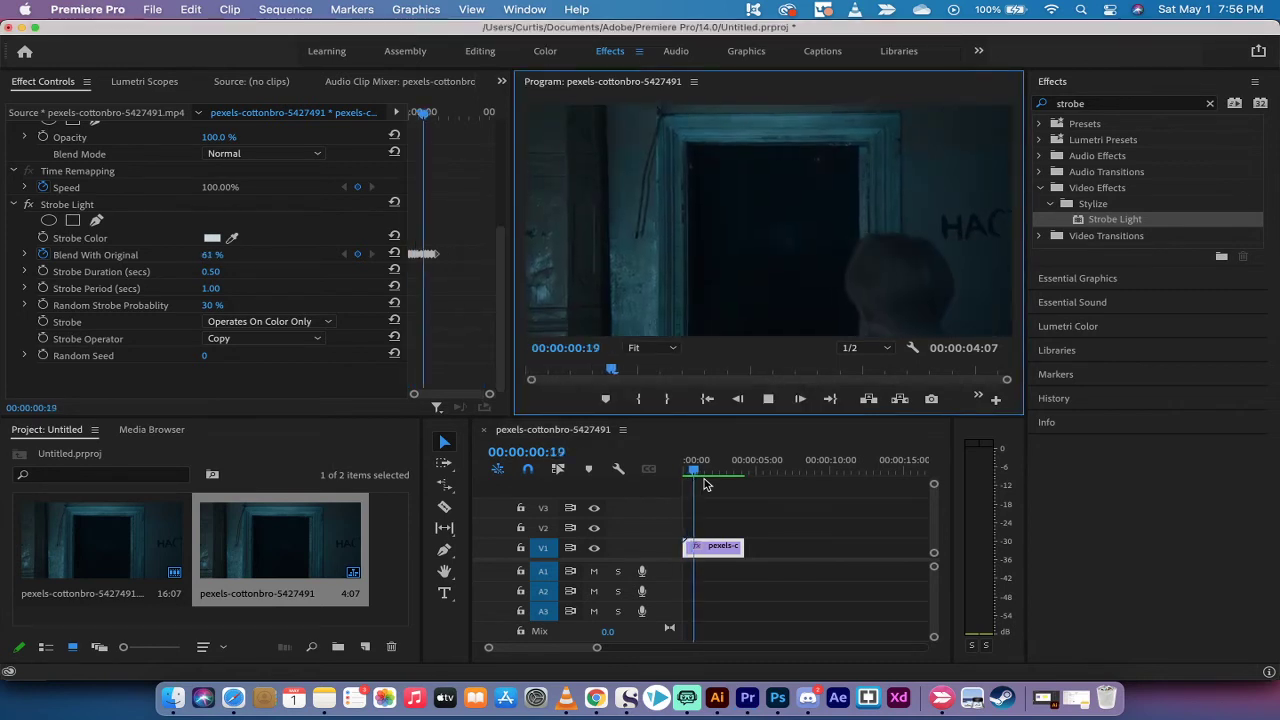
pyautogui.click(705, 470)
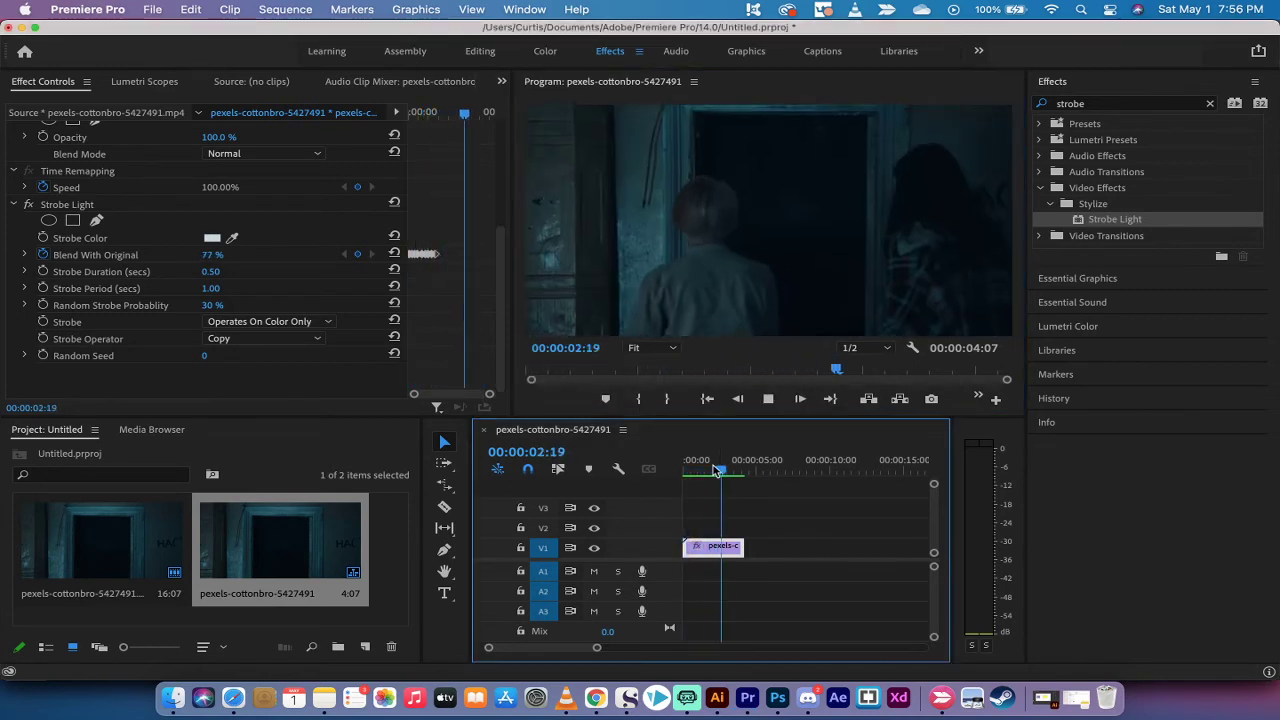
pyautogui.moveTo(700, 472)
pyautogui.mouseDown()
pyautogui.moveTo(687, 472)
pyautogui.moveTo(707, 472)
pyautogui.mouseUp()
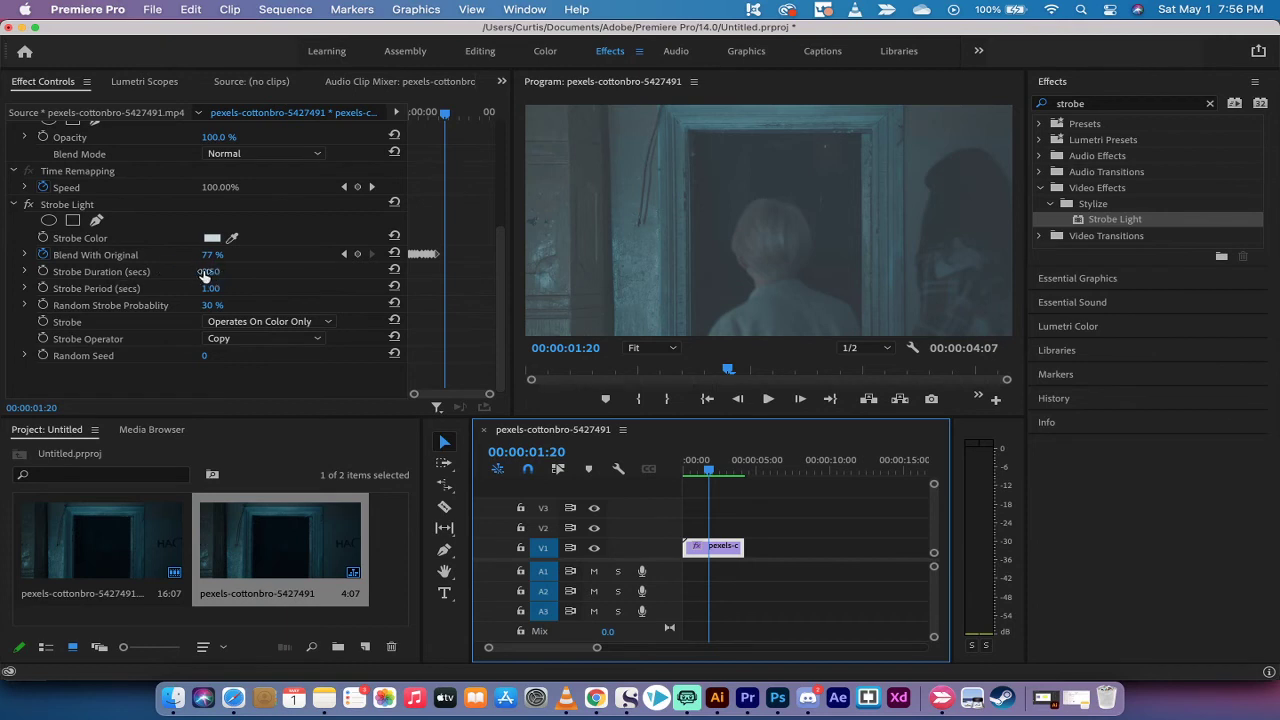
# Set Strobe Duration to 0.20 and Strobe Period to 0.10 seconds, then preview from the start
pyautogui.moveTo(204, 276); pyautogui.dragTo(205, 277)
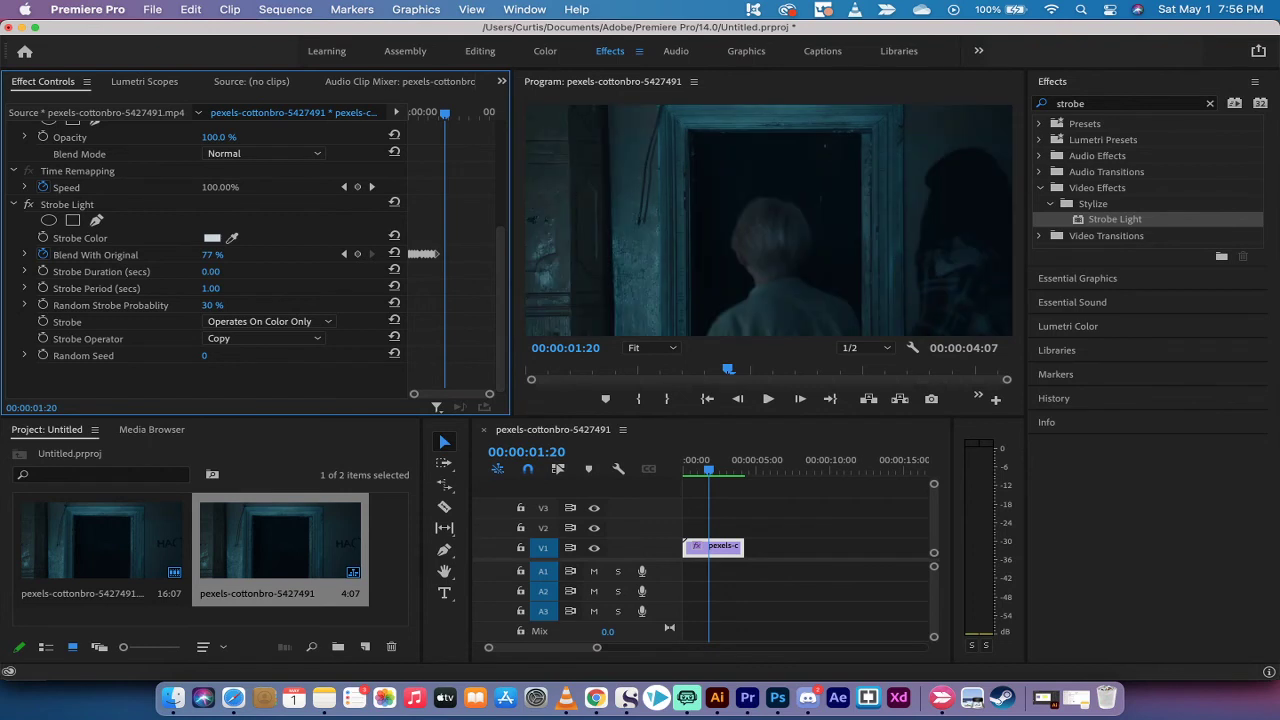
pyautogui.moveTo(205, 277)
pyautogui.mouseDown()
pyautogui.moveTo(226, 272)
pyautogui.moveTo(216, 288)
pyautogui.mouseUp()
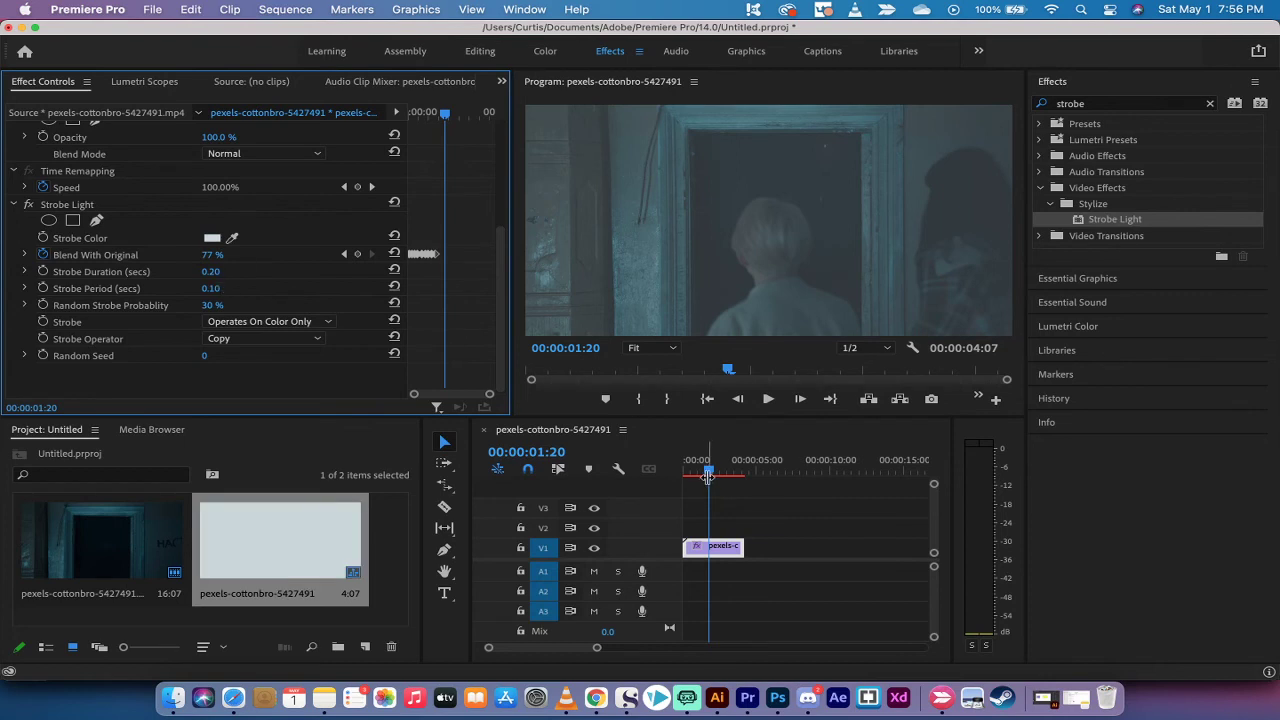
pyautogui.moveTo(705, 470); pyautogui.dragTo(530, 330)
pyautogui.click(518, 355)
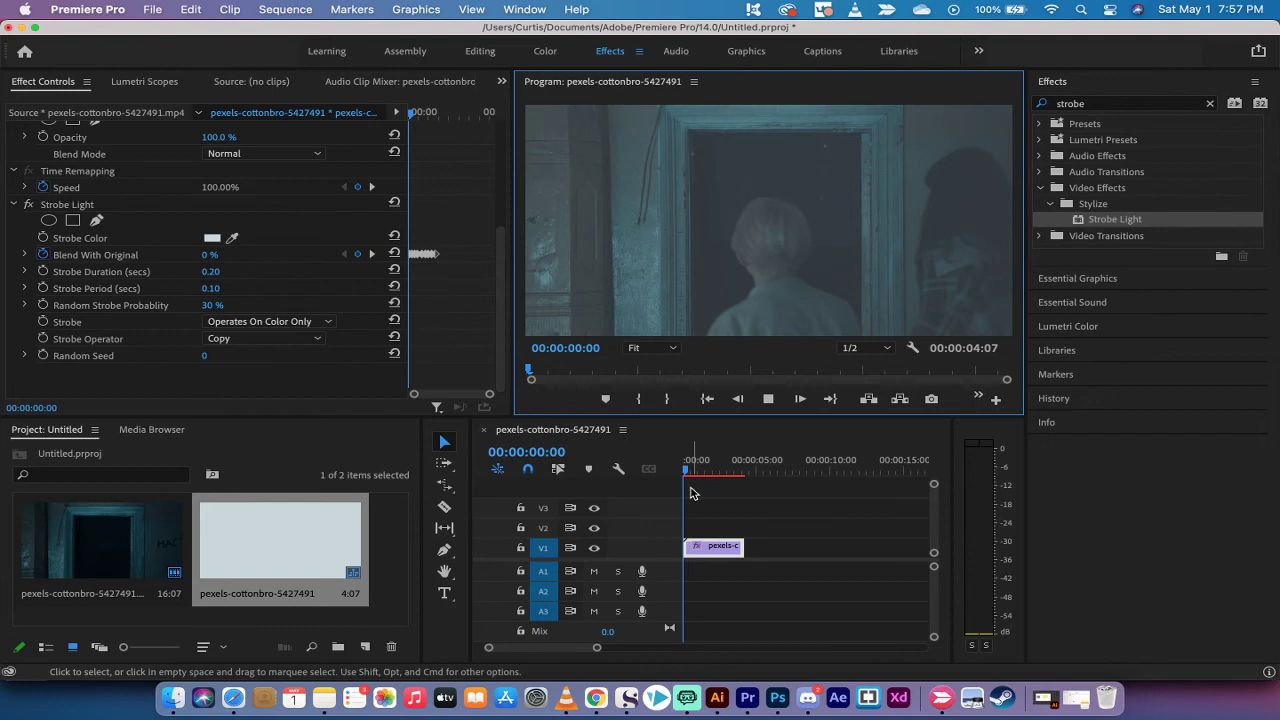
pyautogui.moveTo(687, 470); pyautogui.dragTo(740, 476)
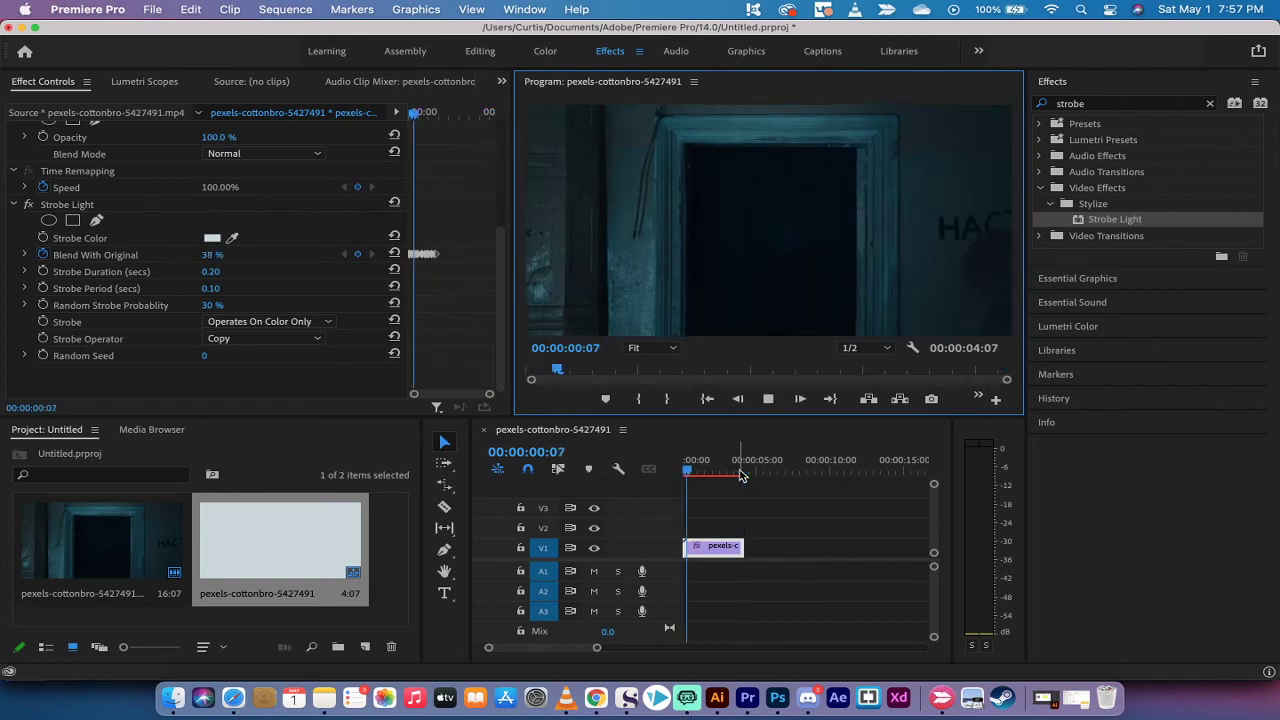
pyautogui.press('space')
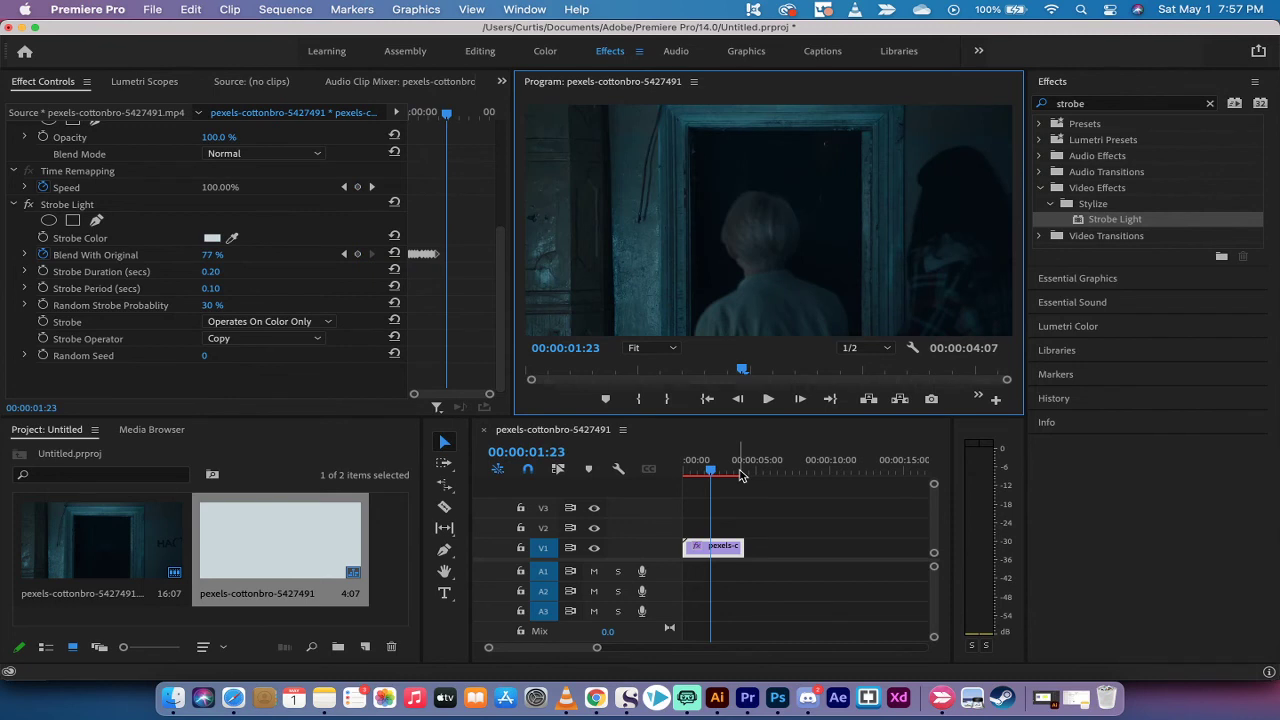
pyautogui.moveTo(728, 470); pyautogui.dragTo(668, 471)
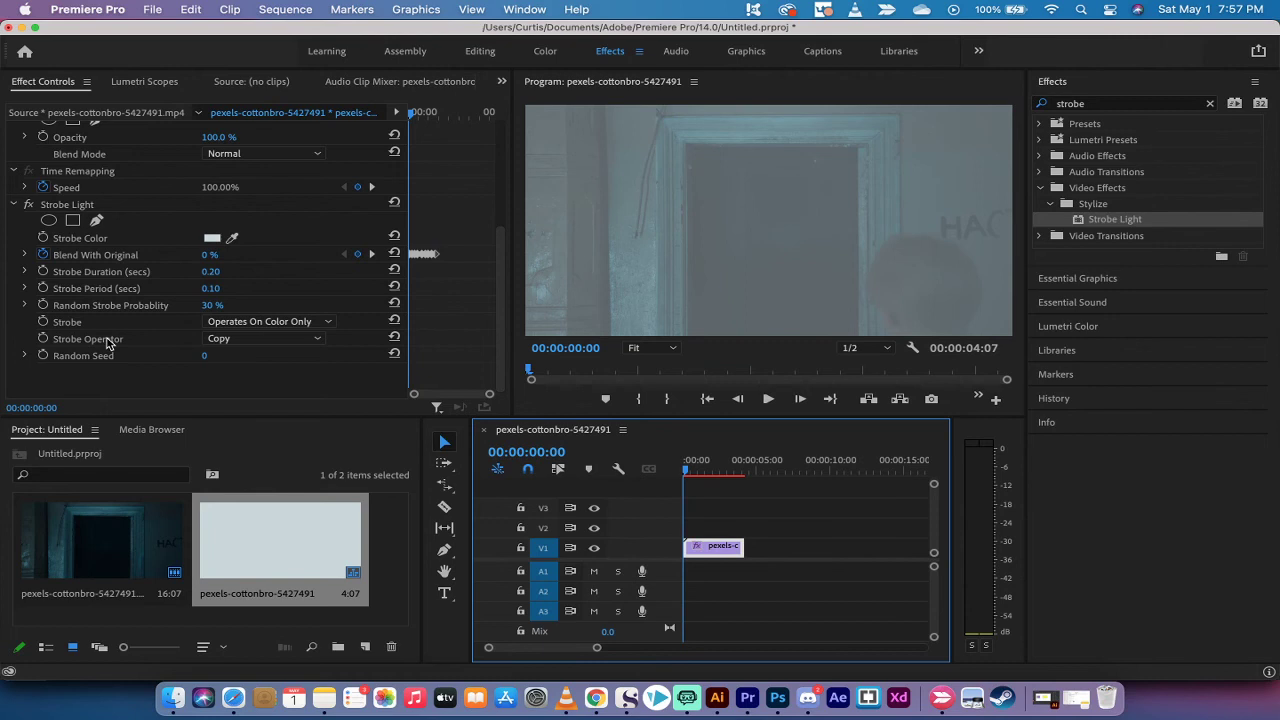
# Set the Strobe Operator to Multiply and trim the clip's end to 00:00:02:18
pyautogui.click(245, 341)
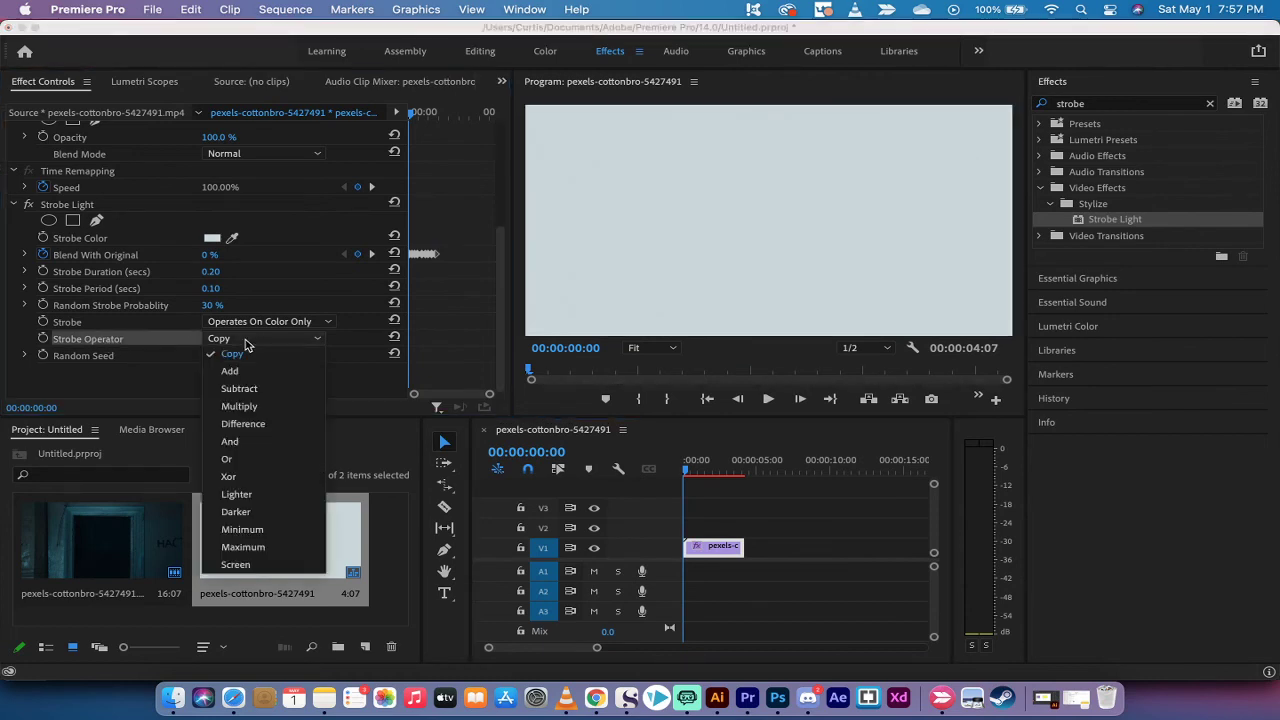
pyautogui.click(240, 406)
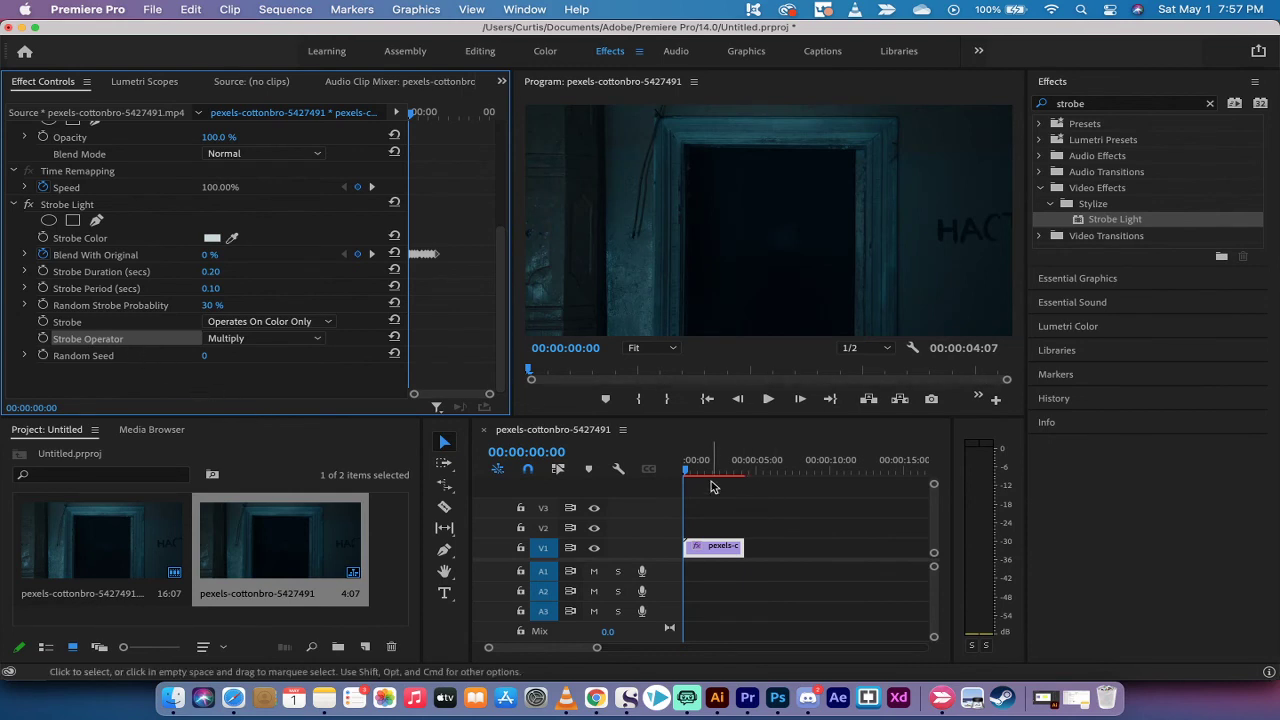
pyautogui.moveTo(742, 547); pyautogui.dragTo(717, 547)
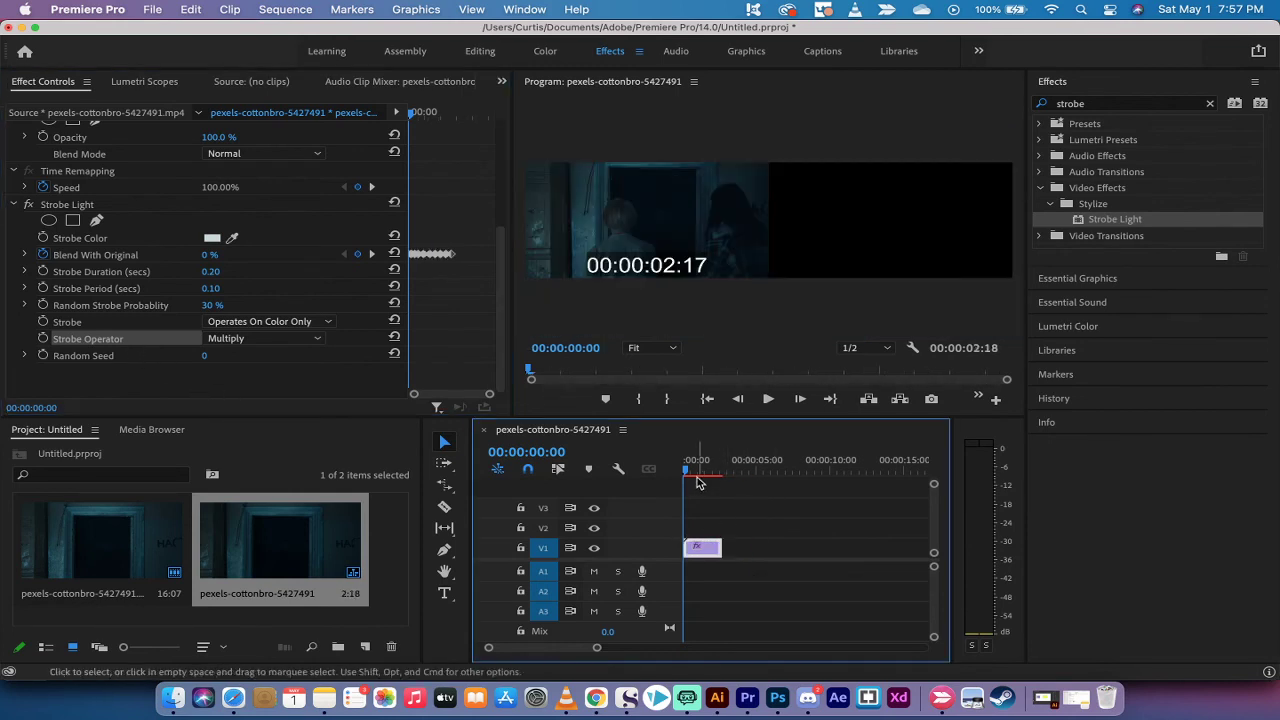
# Render the sequence effects In to Out, then play the preview and stop it
pyautogui.click(287, 8)
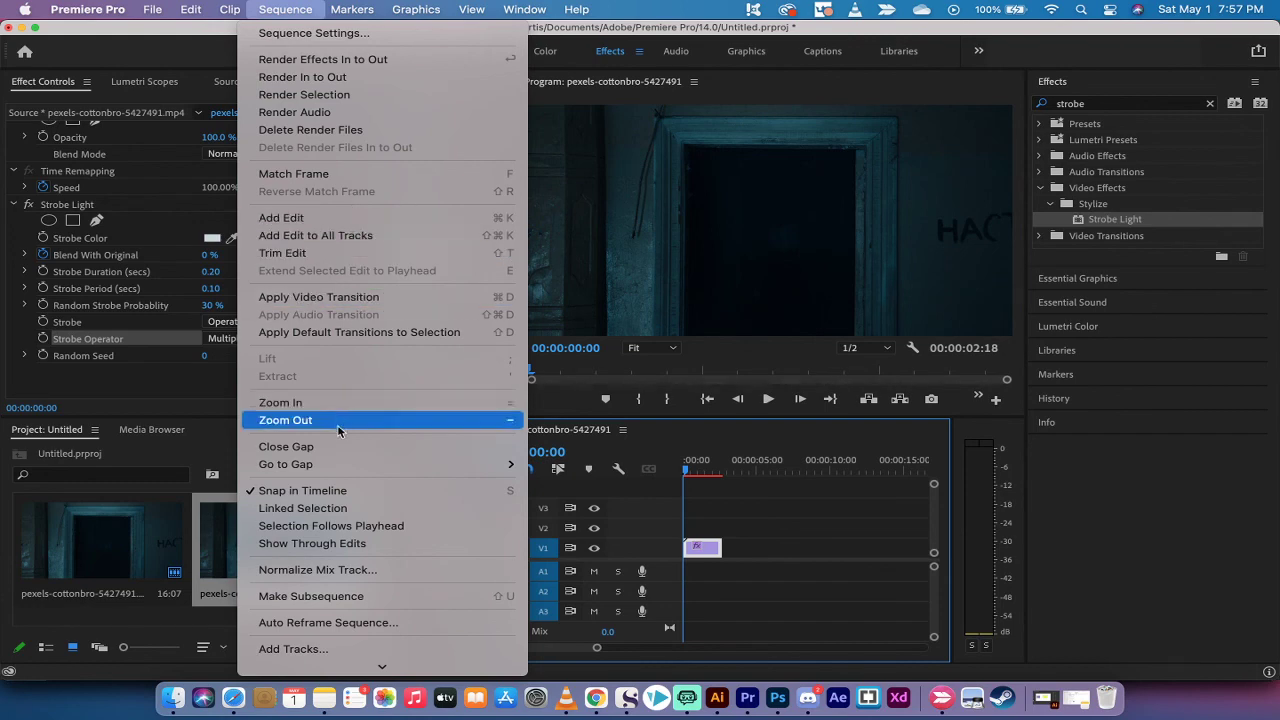
pyautogui.click(283, 8)
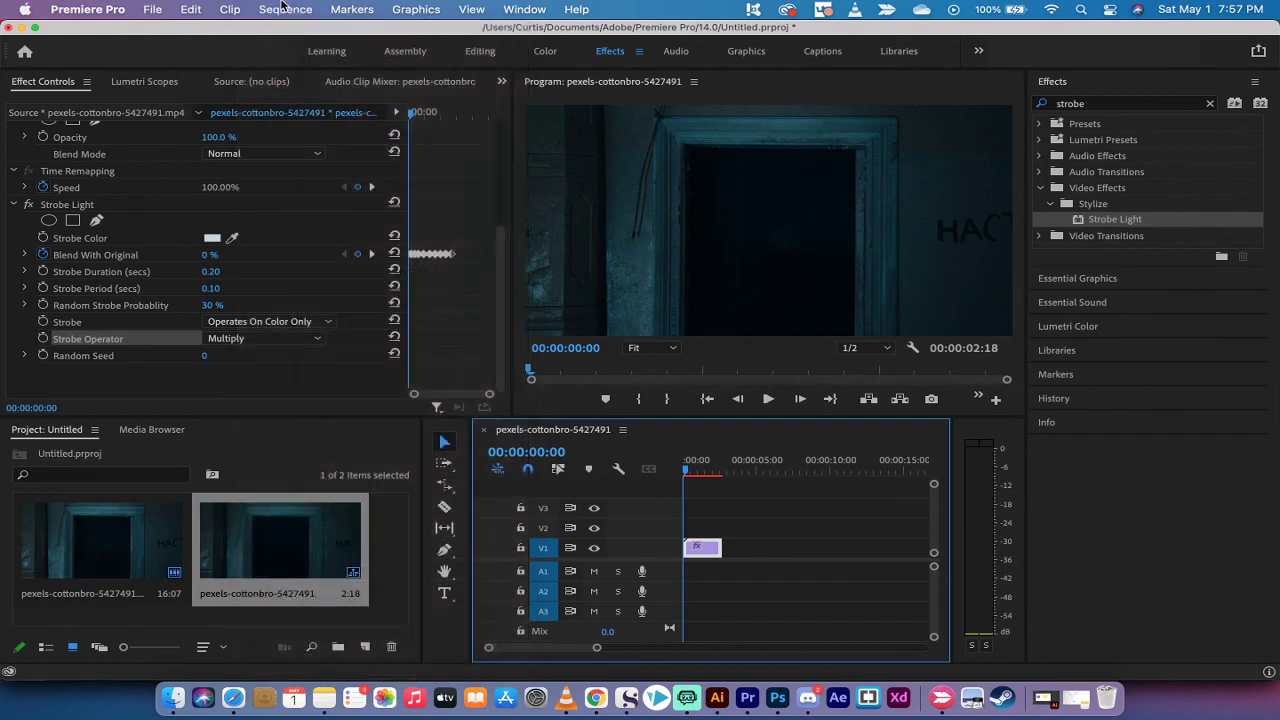
pyautogui.click(283, 8)
pyautogui.click(322, 59)
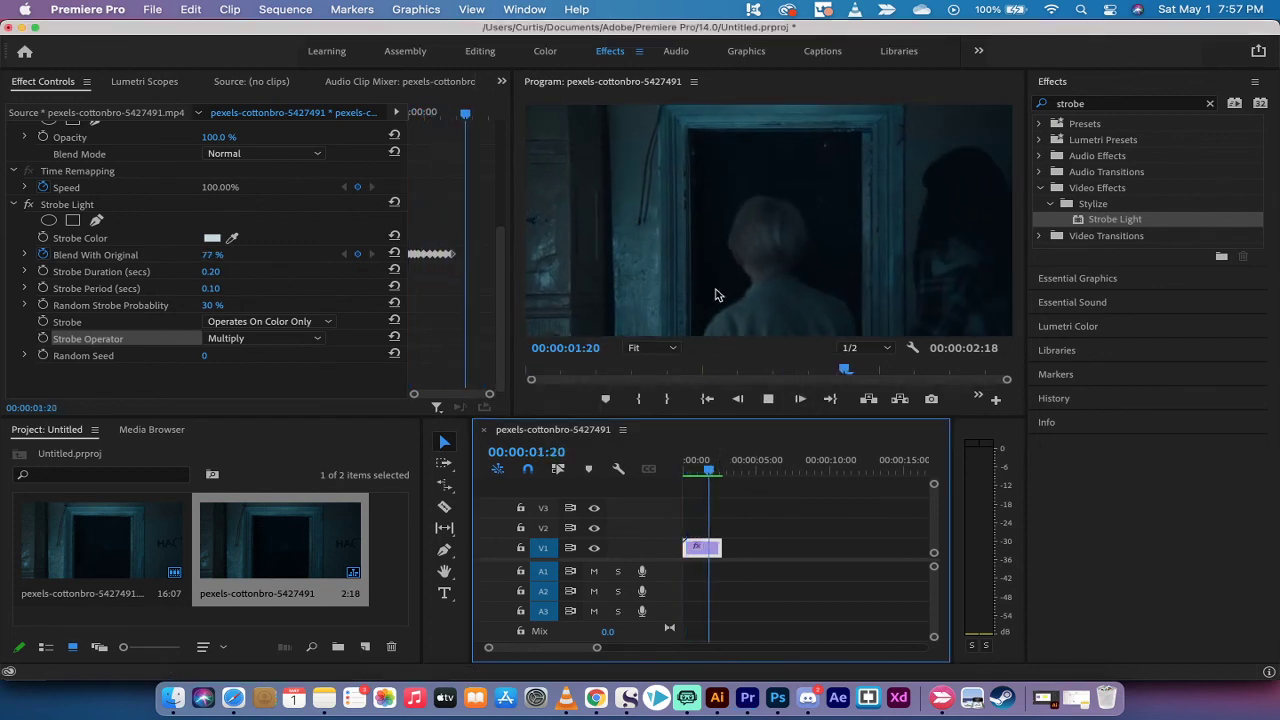
pyautogui.press('space')
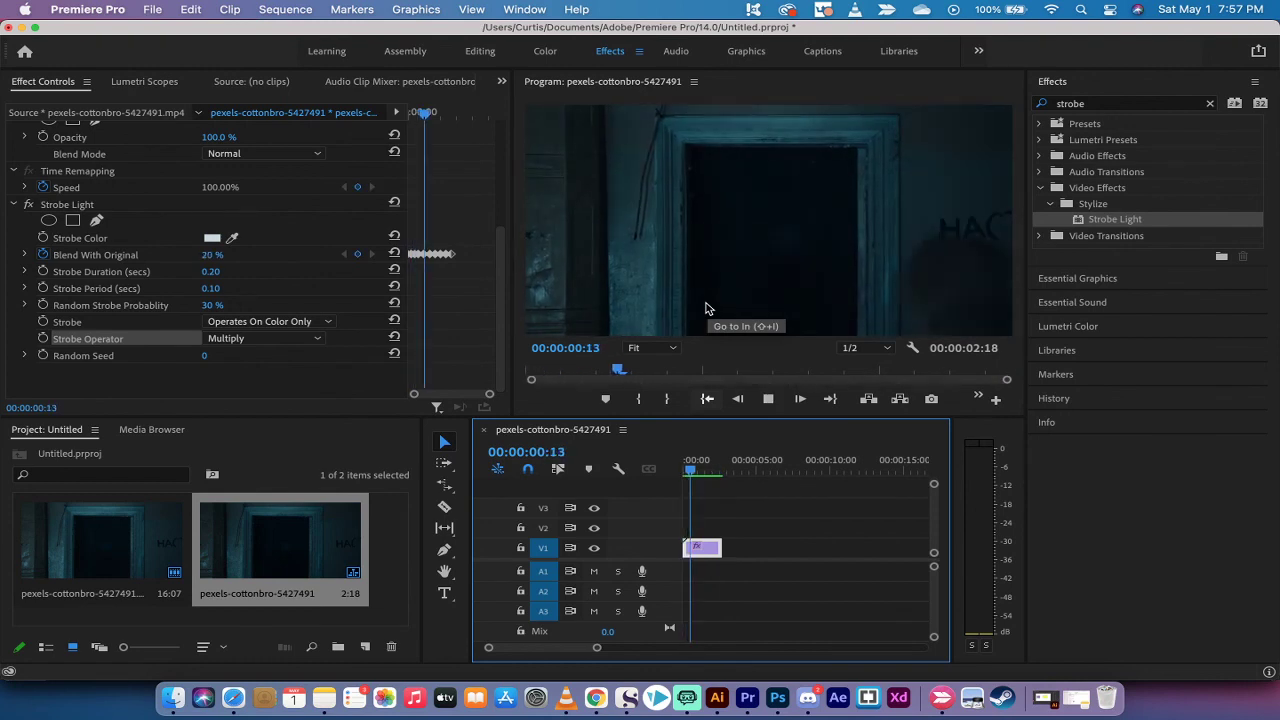
pyautogui.press('space')
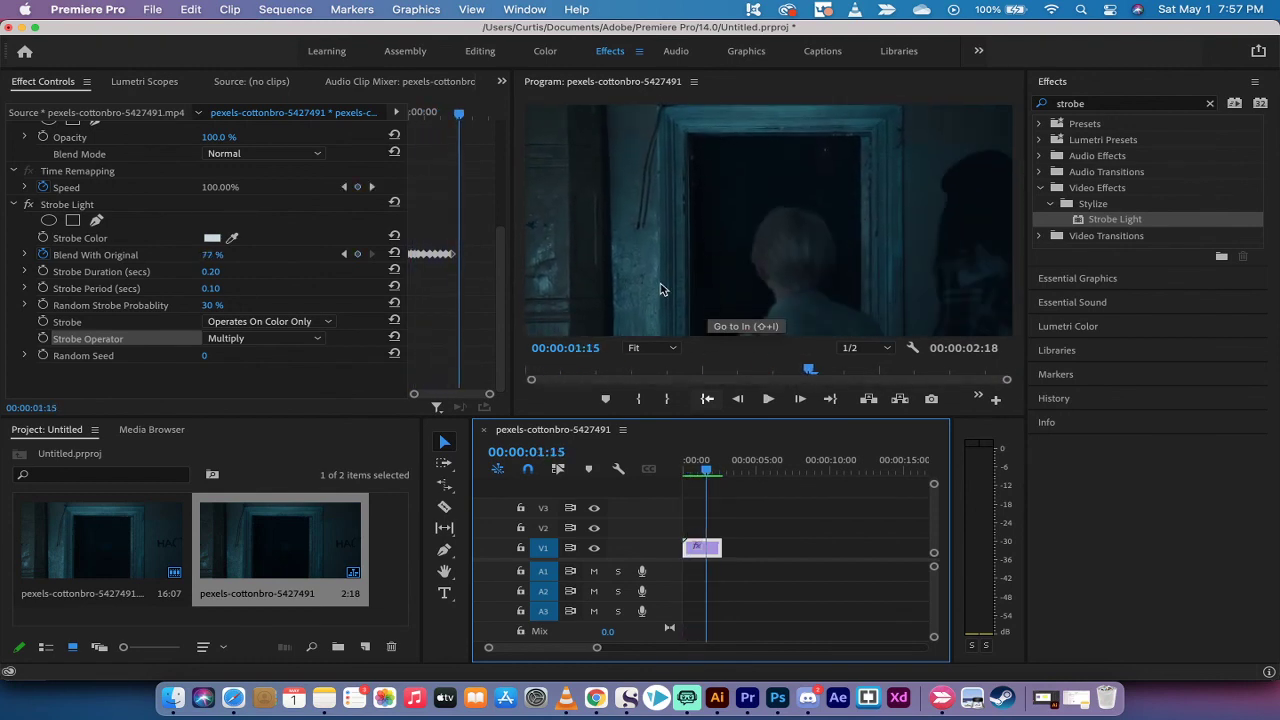